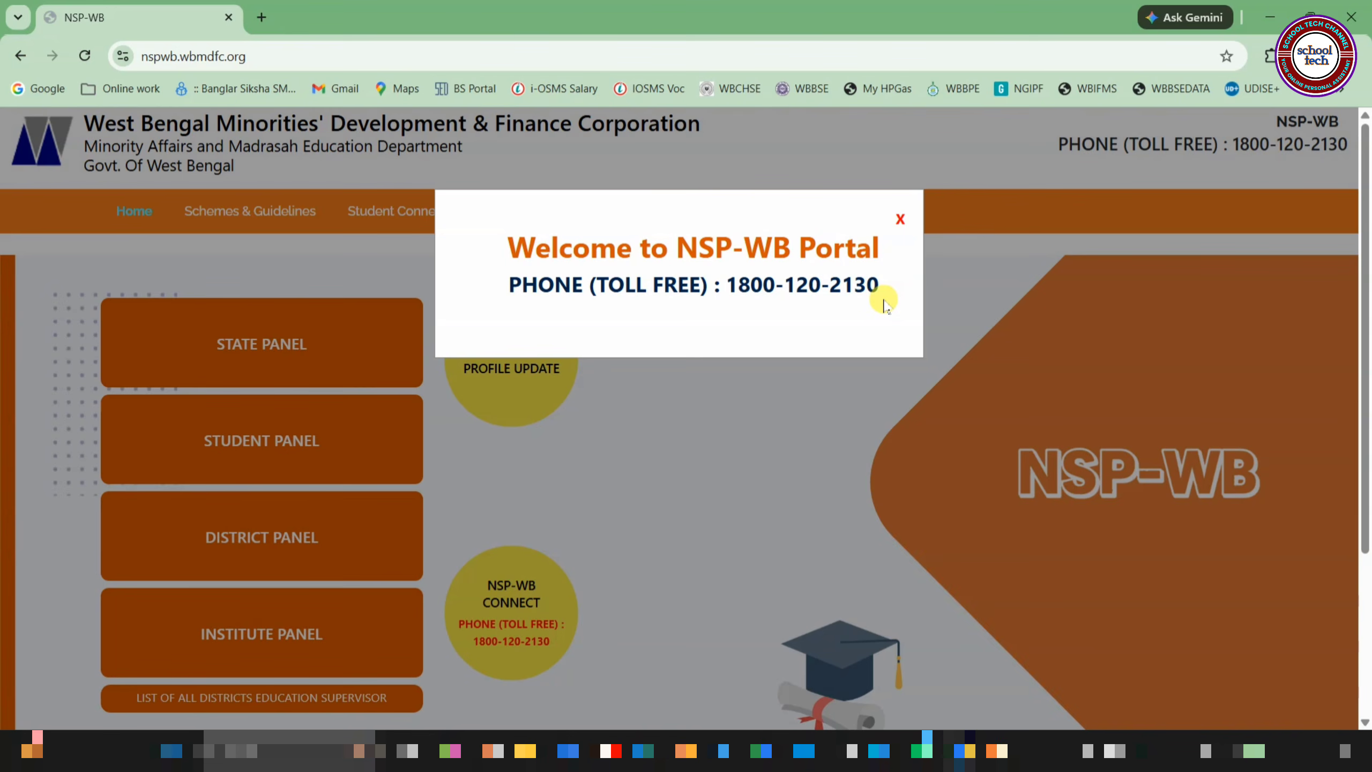
# Dismiss the welcome notice and reach Institute Login with Purulia confirmed as the district
pyautogui.click(899, 219)
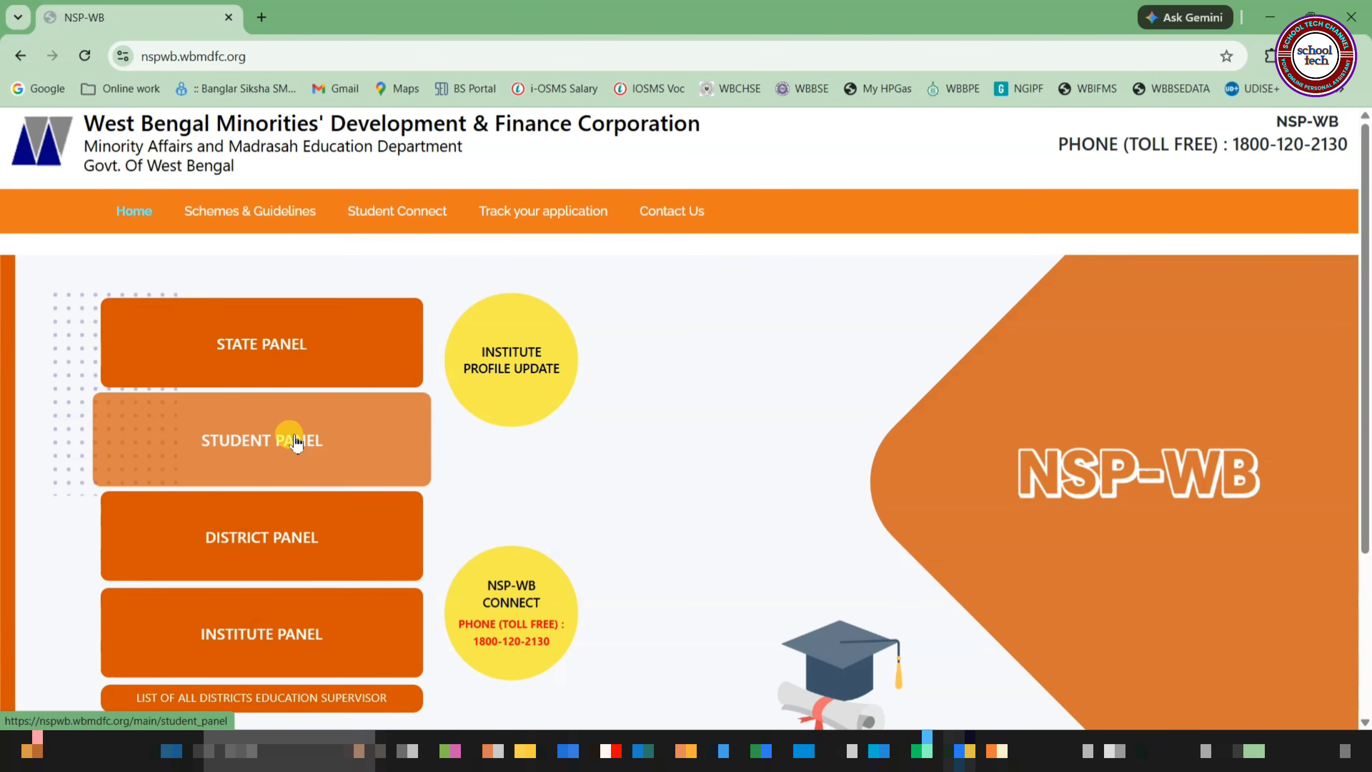
pyautogui.click(263, 637)
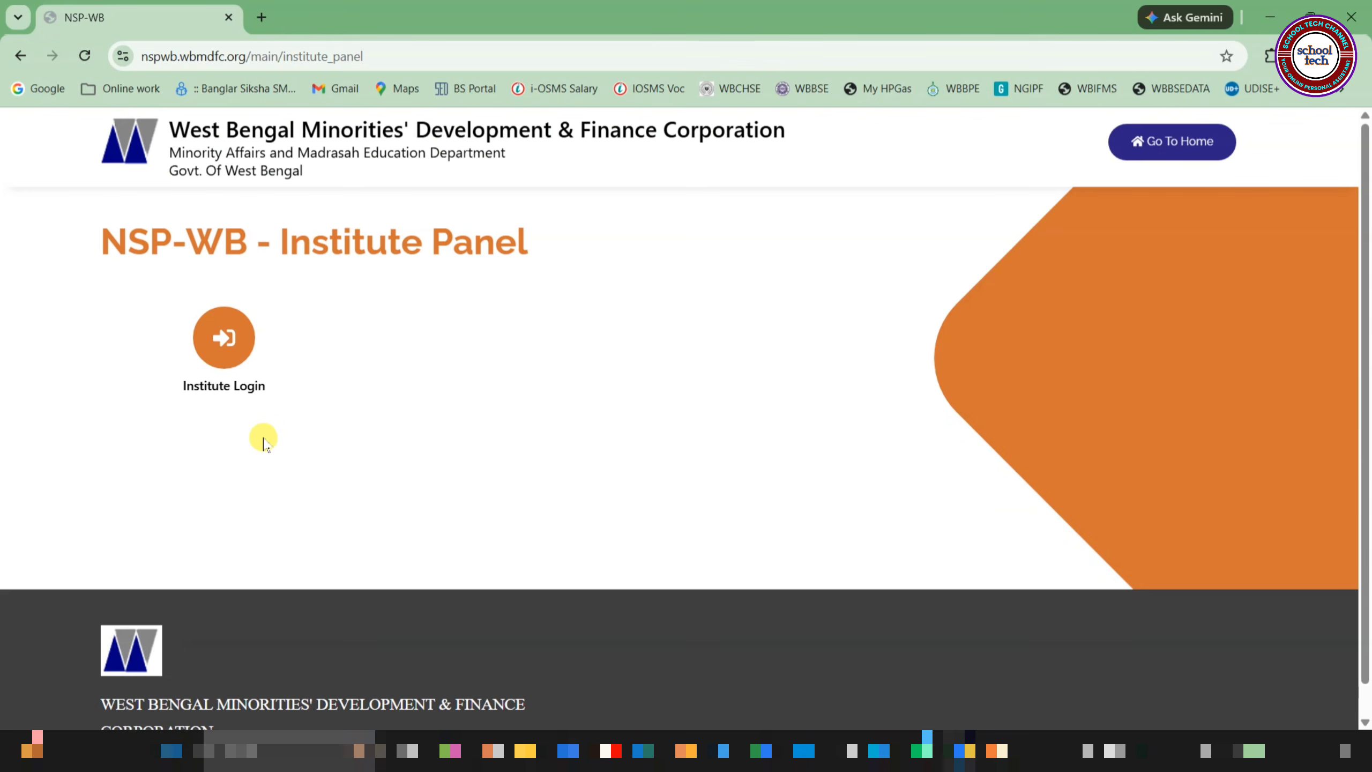
pyautogui.click(224, 332)
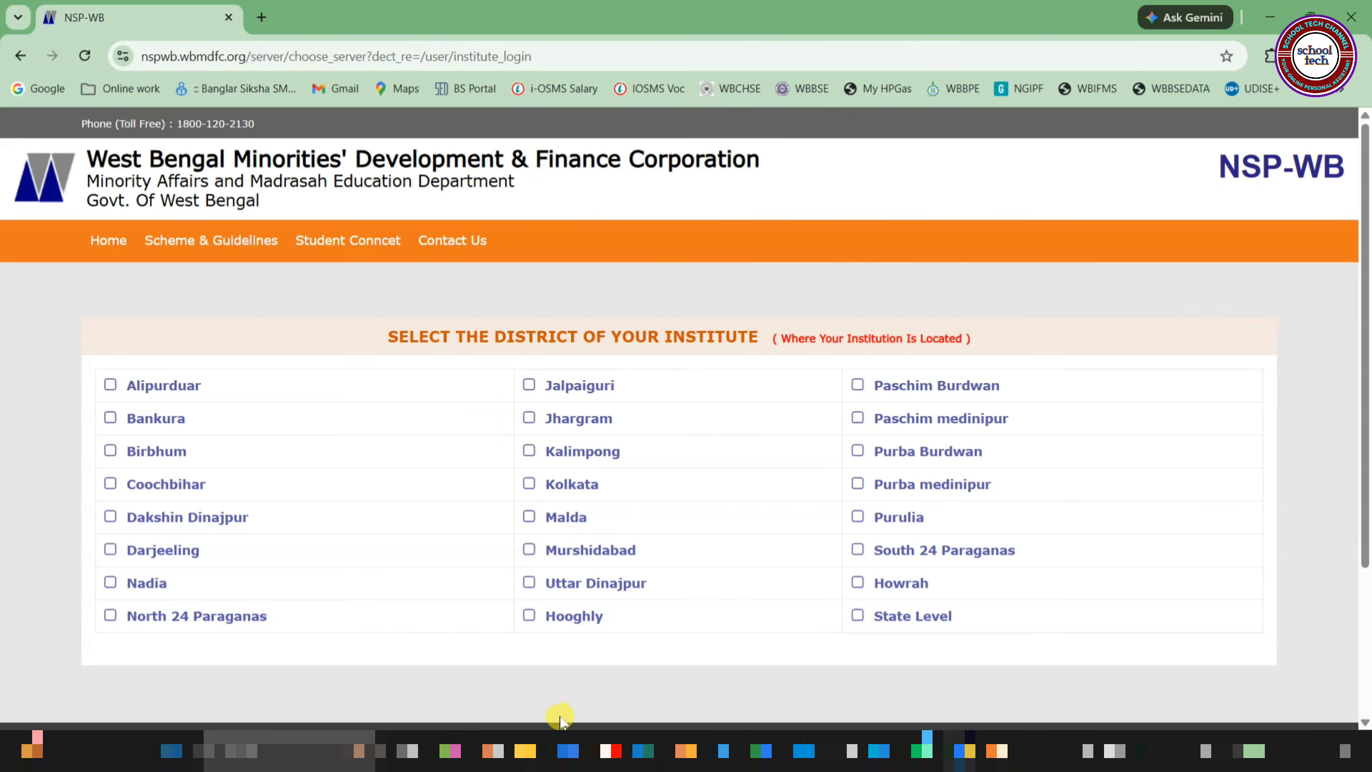
pyautogui.click(858, 517)
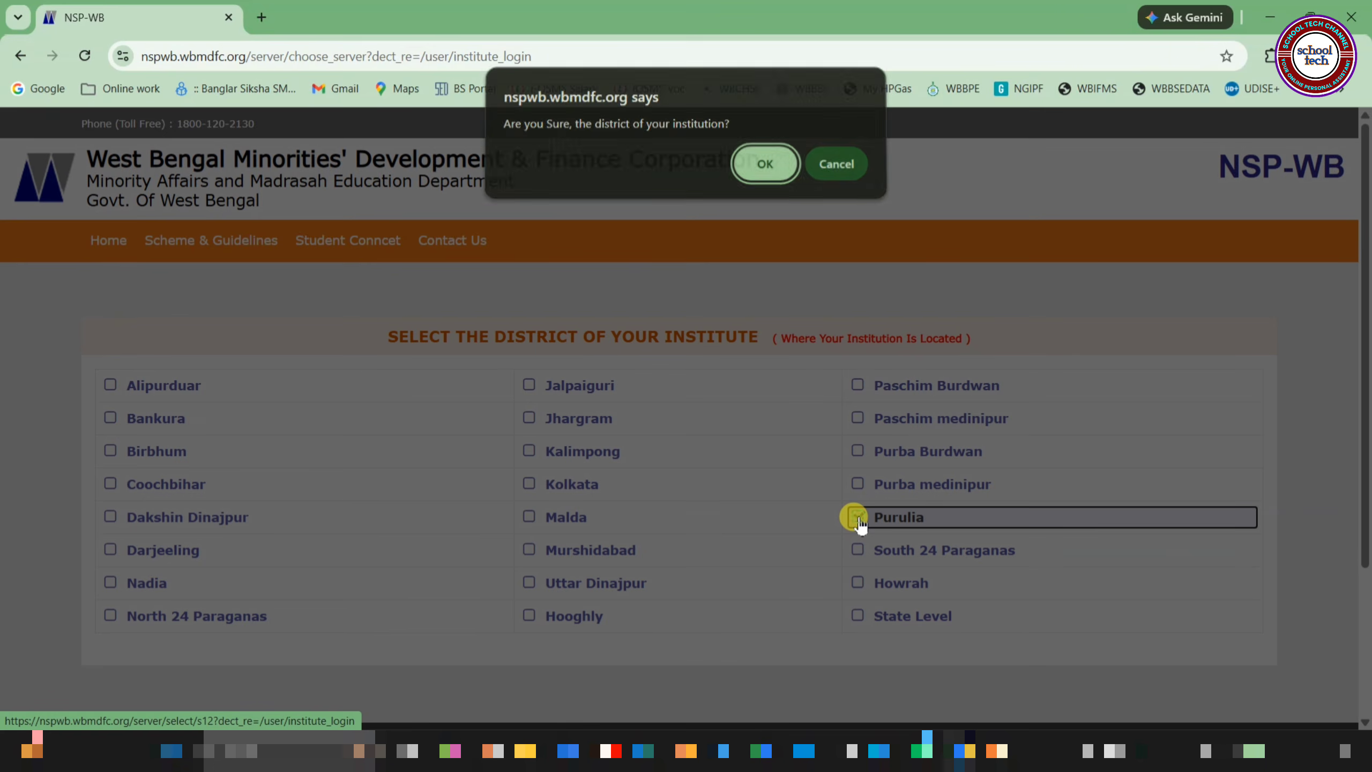
pyautogui.click(764, 163)
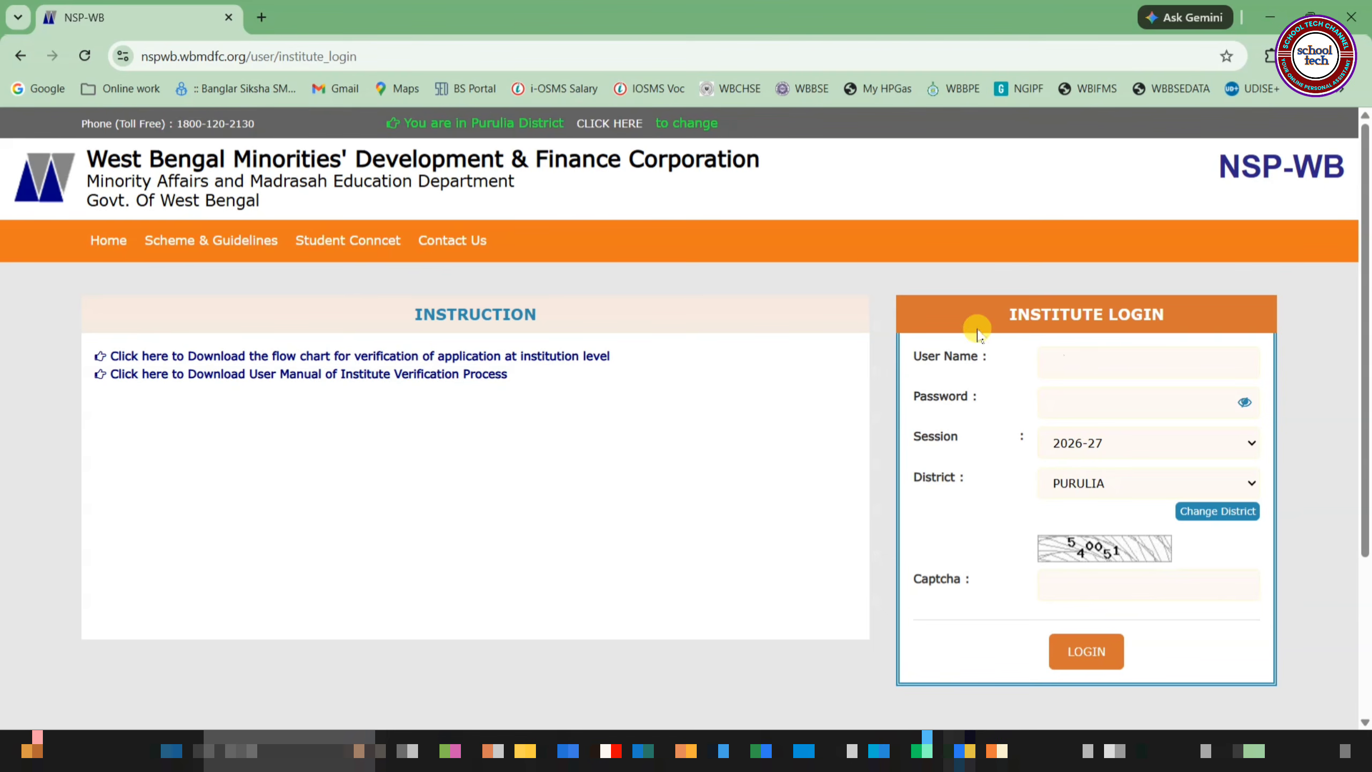
# Log in to the Purulia institute account with its user name, password and the captcha code
pyautogui.click(1068, 365)
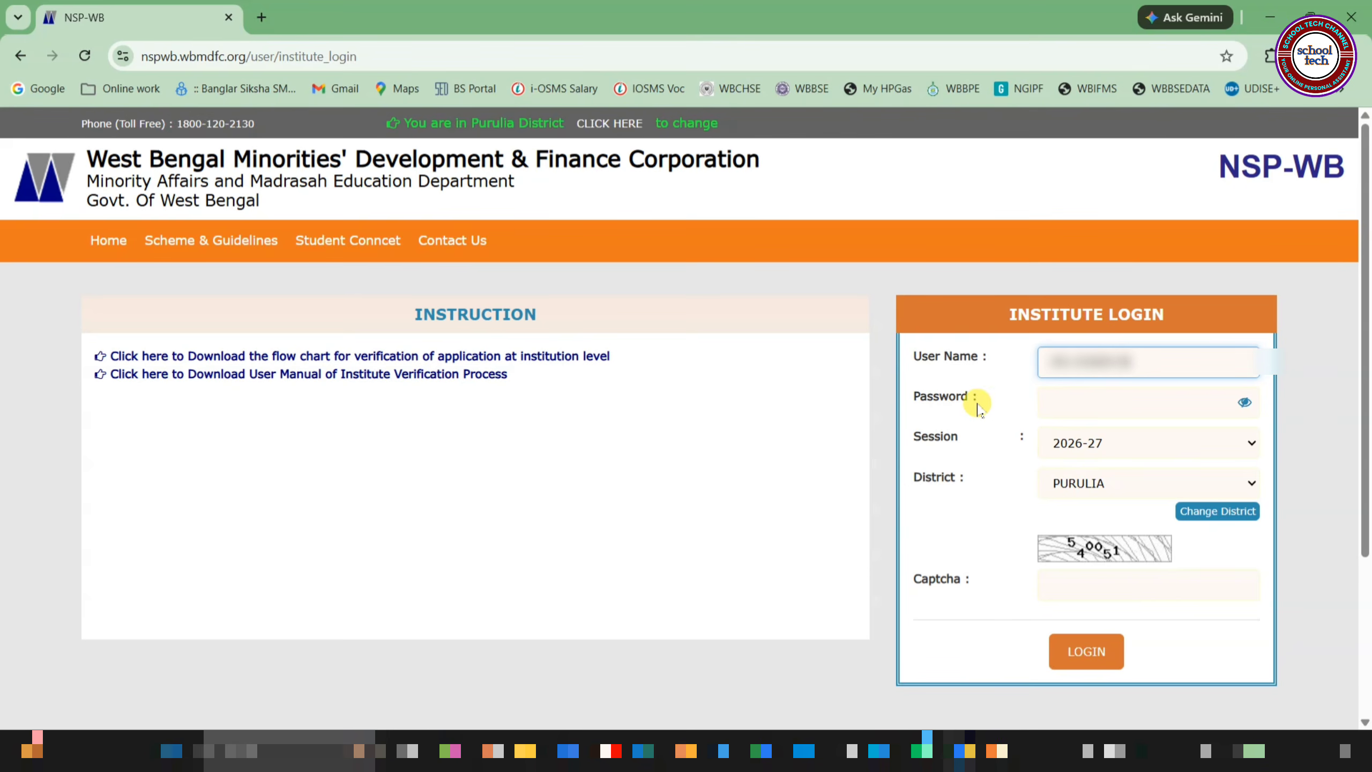
pyautogui.click(1084, 402)
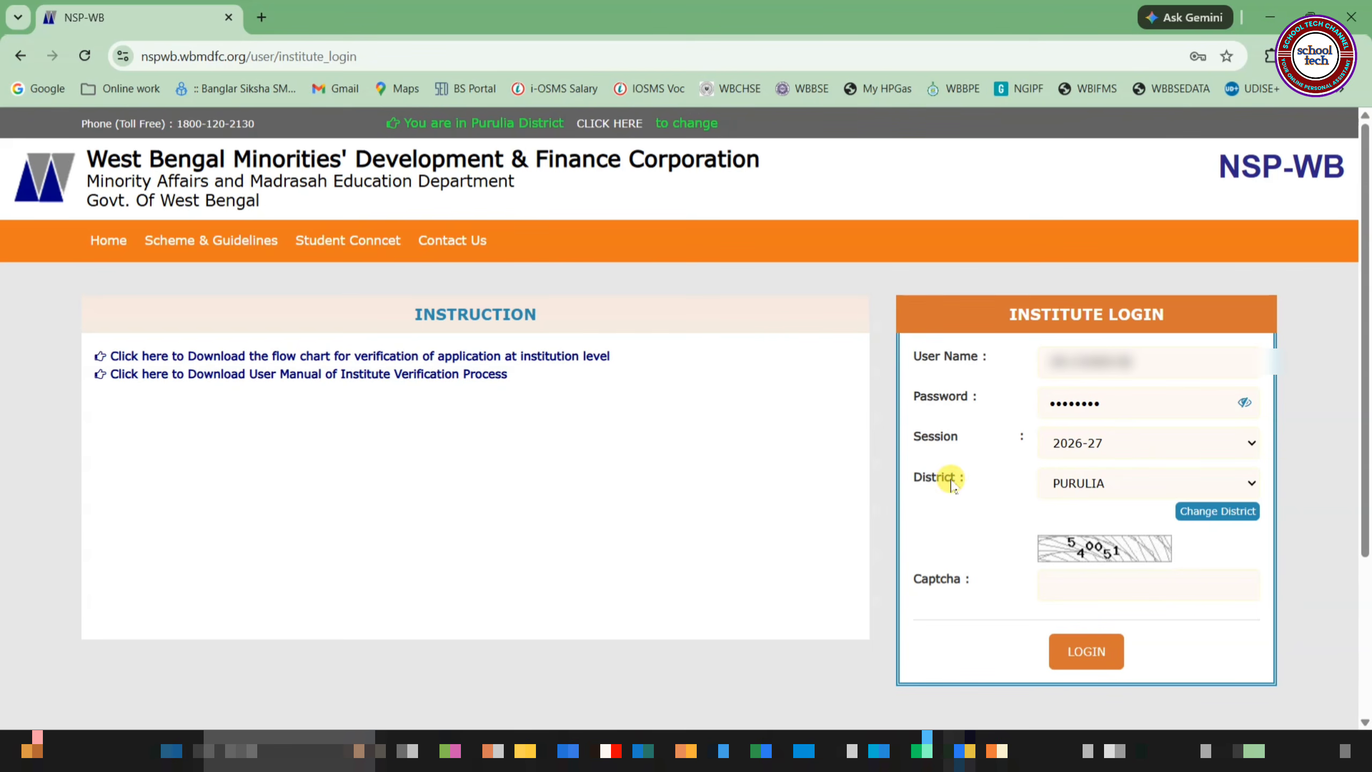
pyautogui.click(1092, 595)
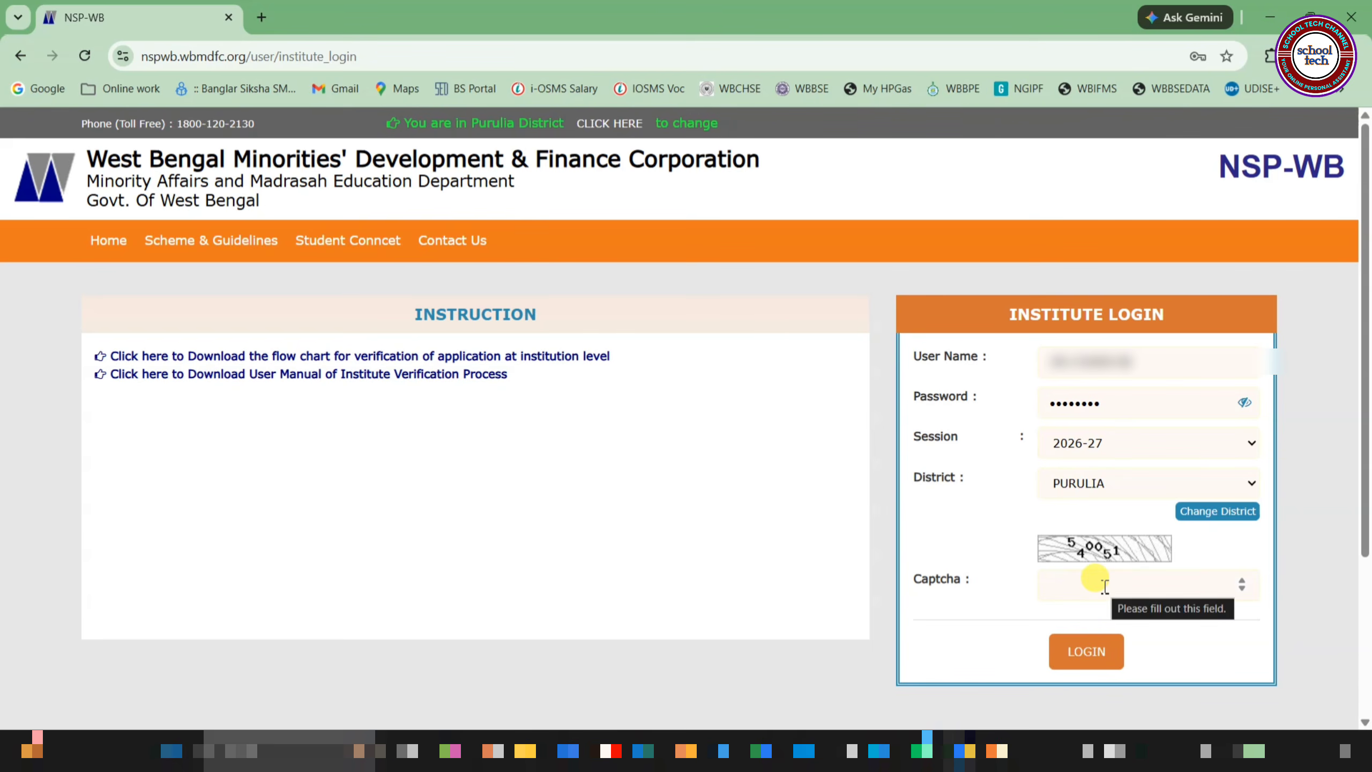
pyautogui.click(1100, 656)
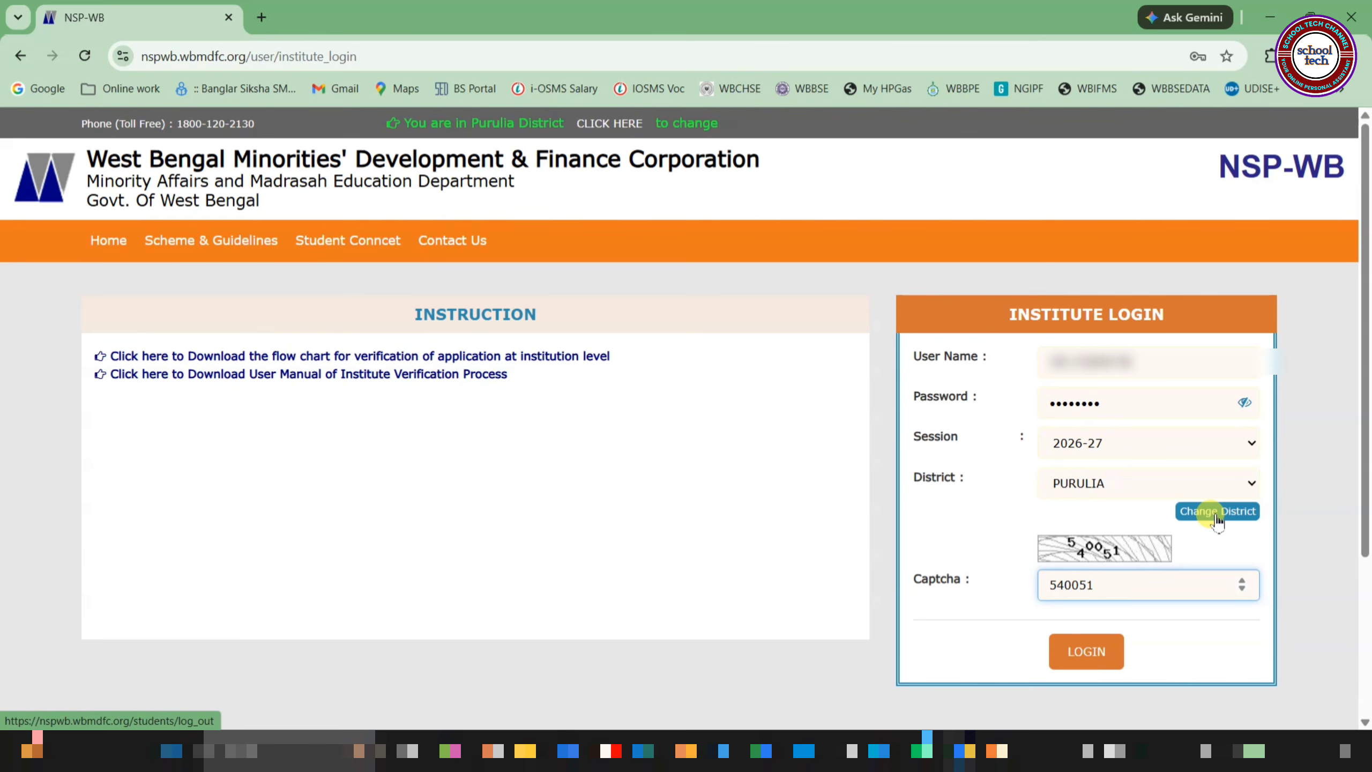
pyautogui.click(1079, 651)
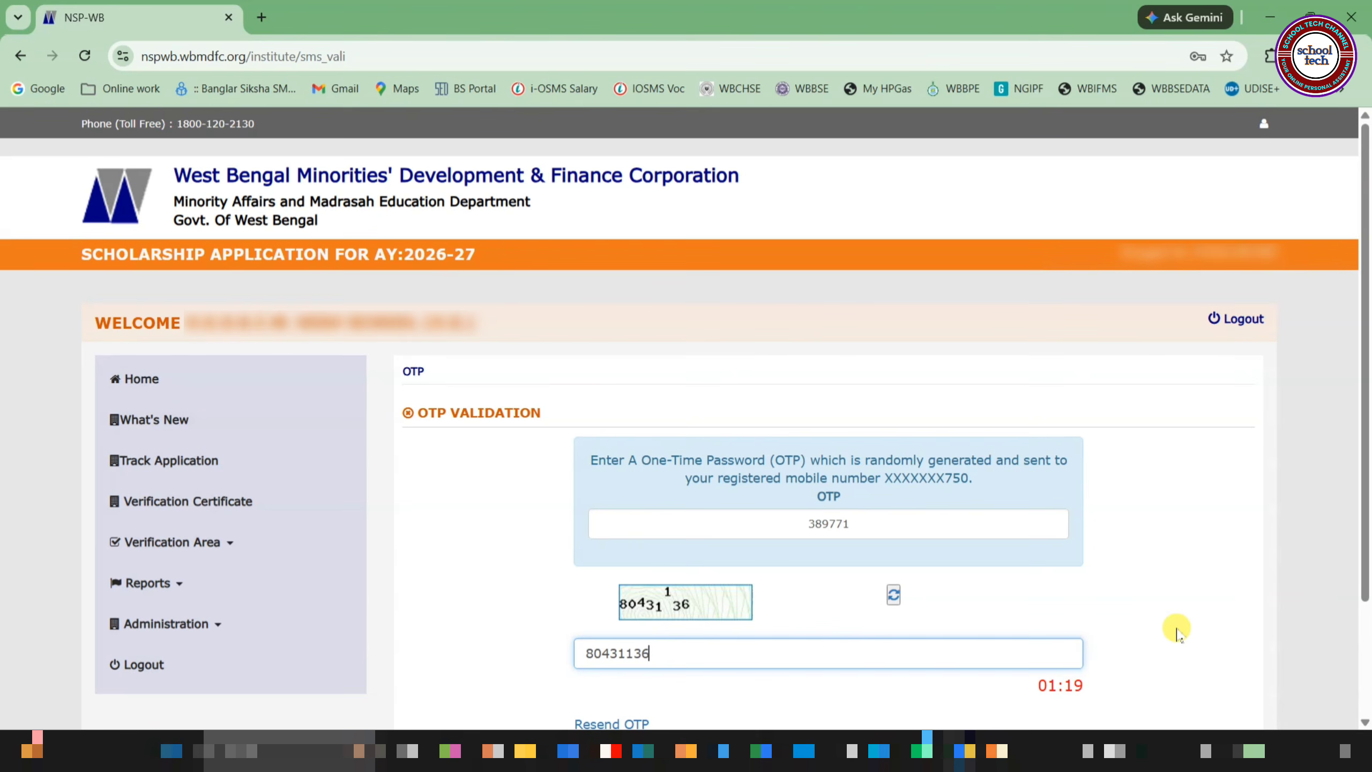
# Submit the SMS OTP and captcha to pass the one-time password check
pyautogui.scroll(-3, 1182, 570)
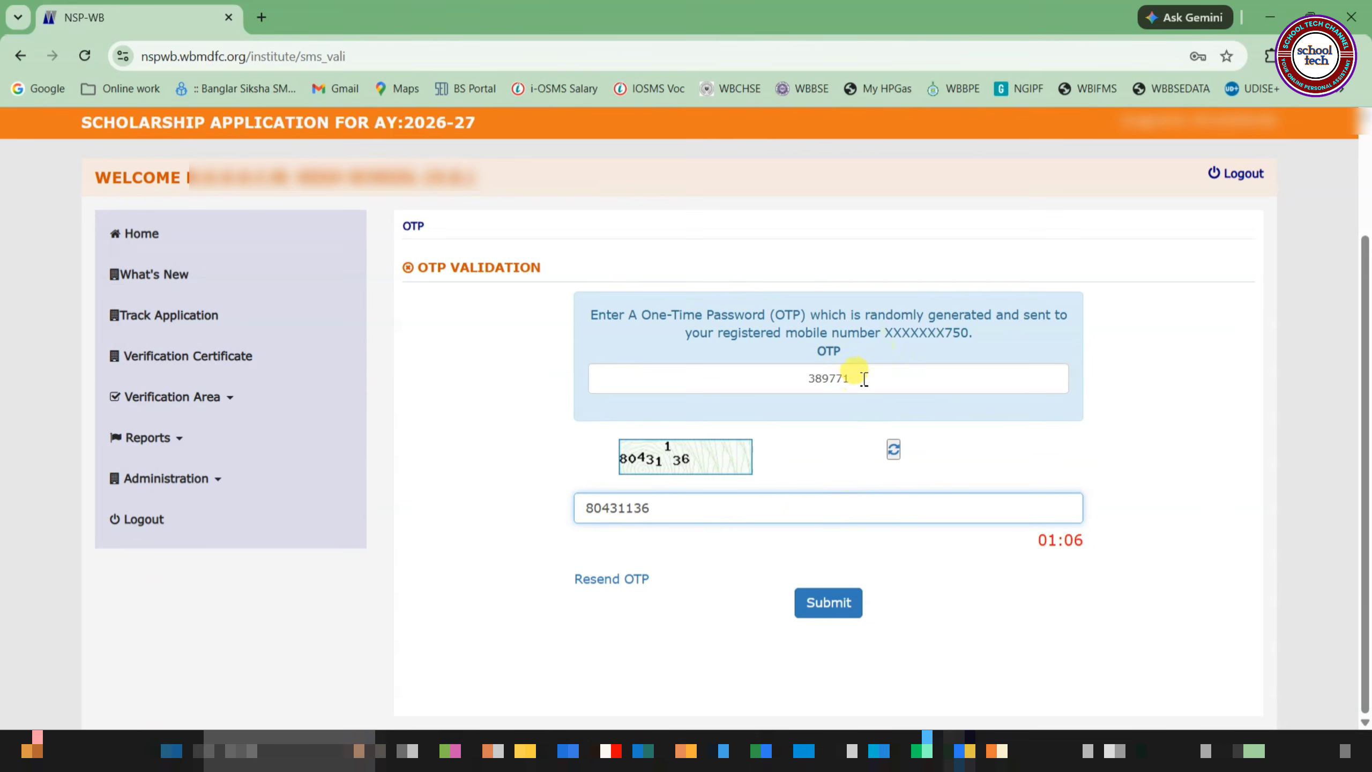
pyautogui.click(830, 603)
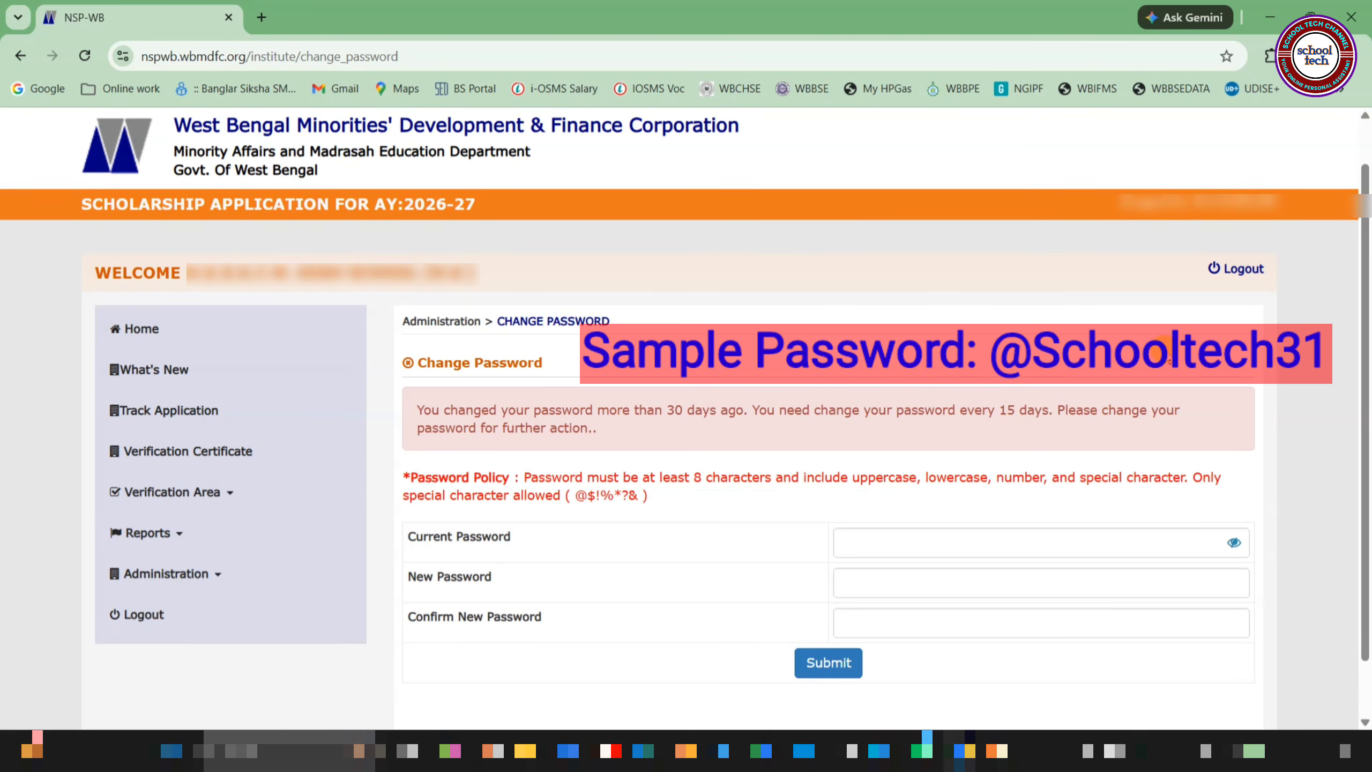
# Enter the current password and a policy-compliant new password, then save the change
pyautogui.click(882, 543)
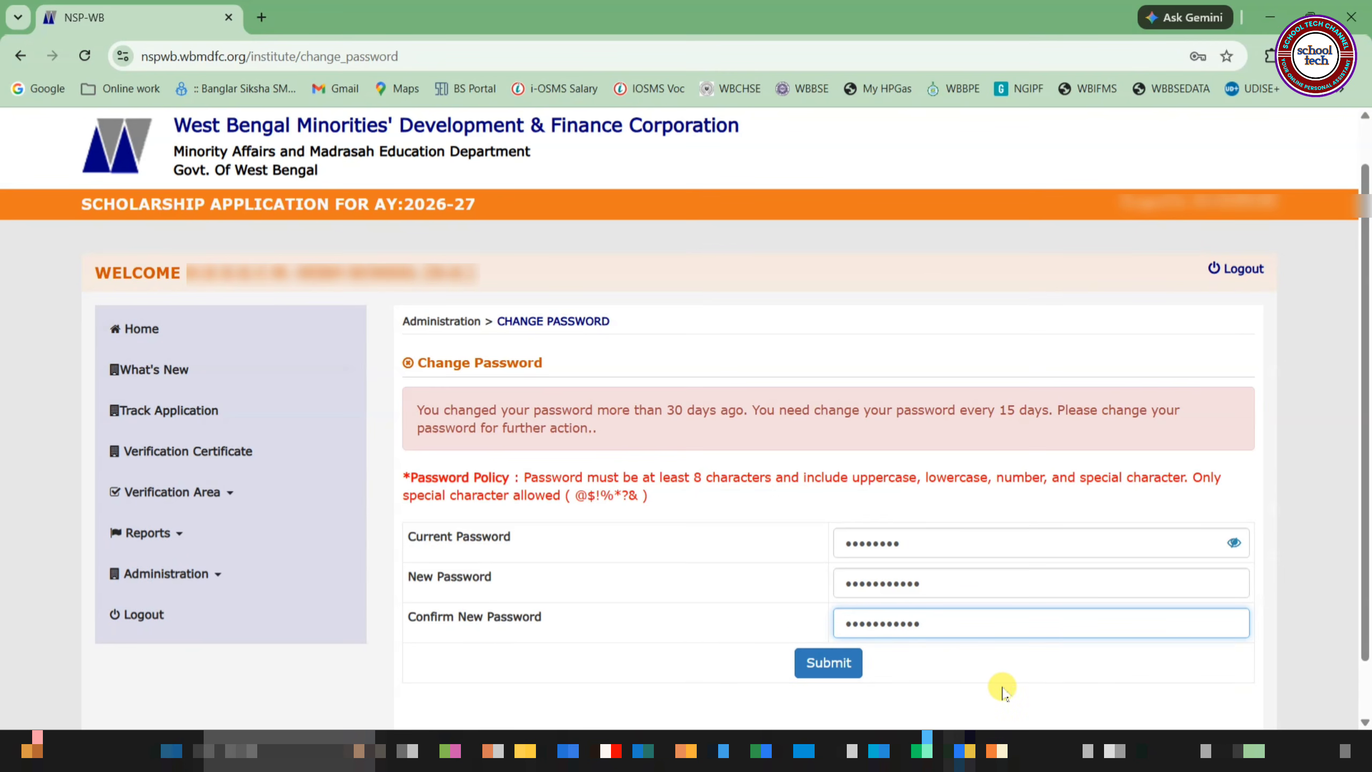
pyautogui.click(822, 670)
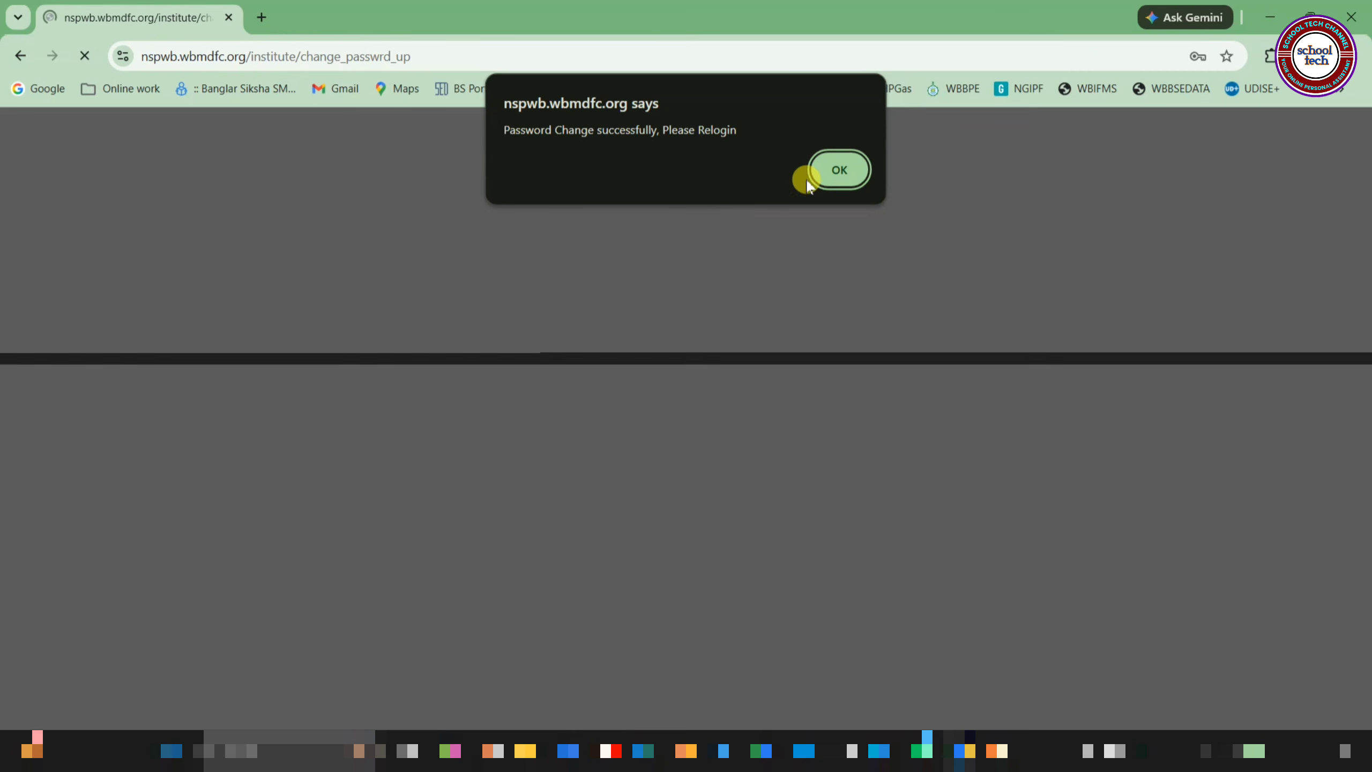
# Acknowledge the password change and log back in to the Purulia institute account with the new password
pyautogui.click(836, 171)
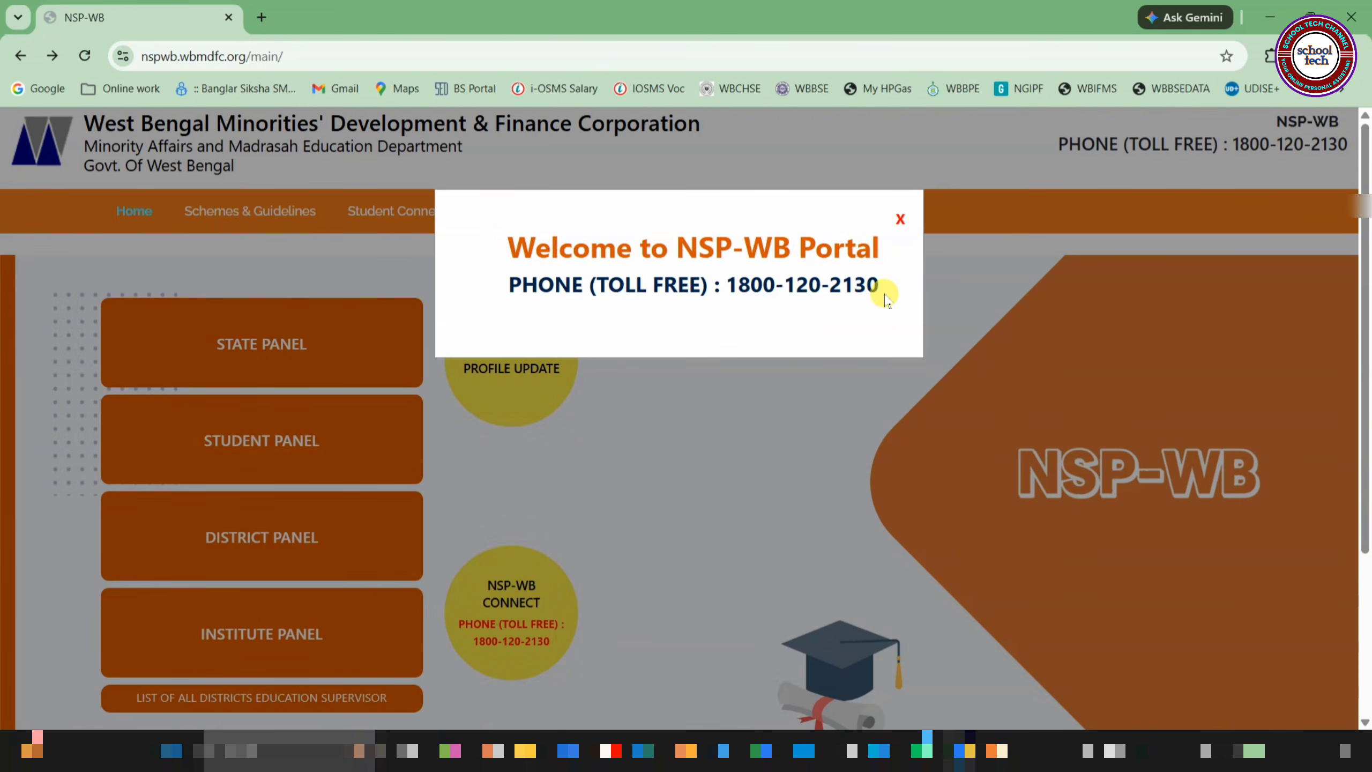
pyautogui.click(901, 222)
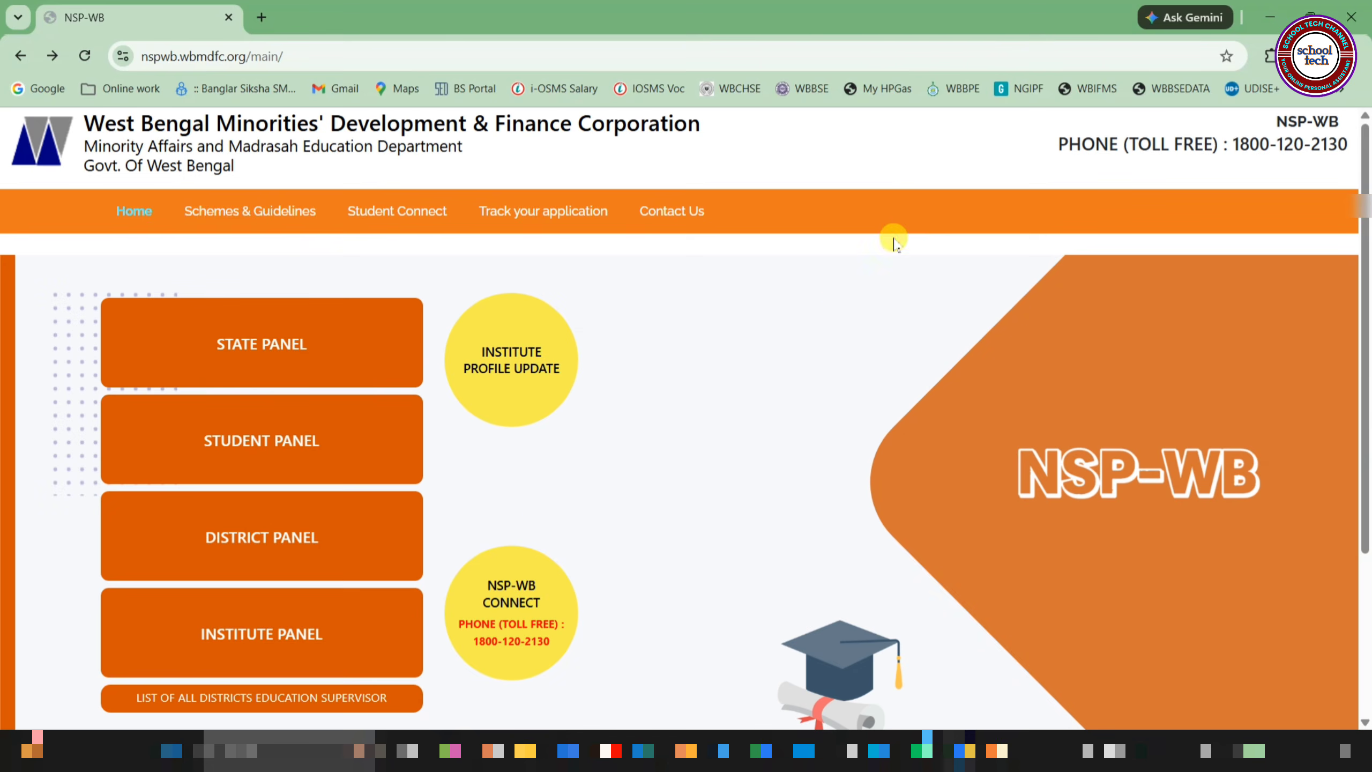
pyautogui.click(286, 633)
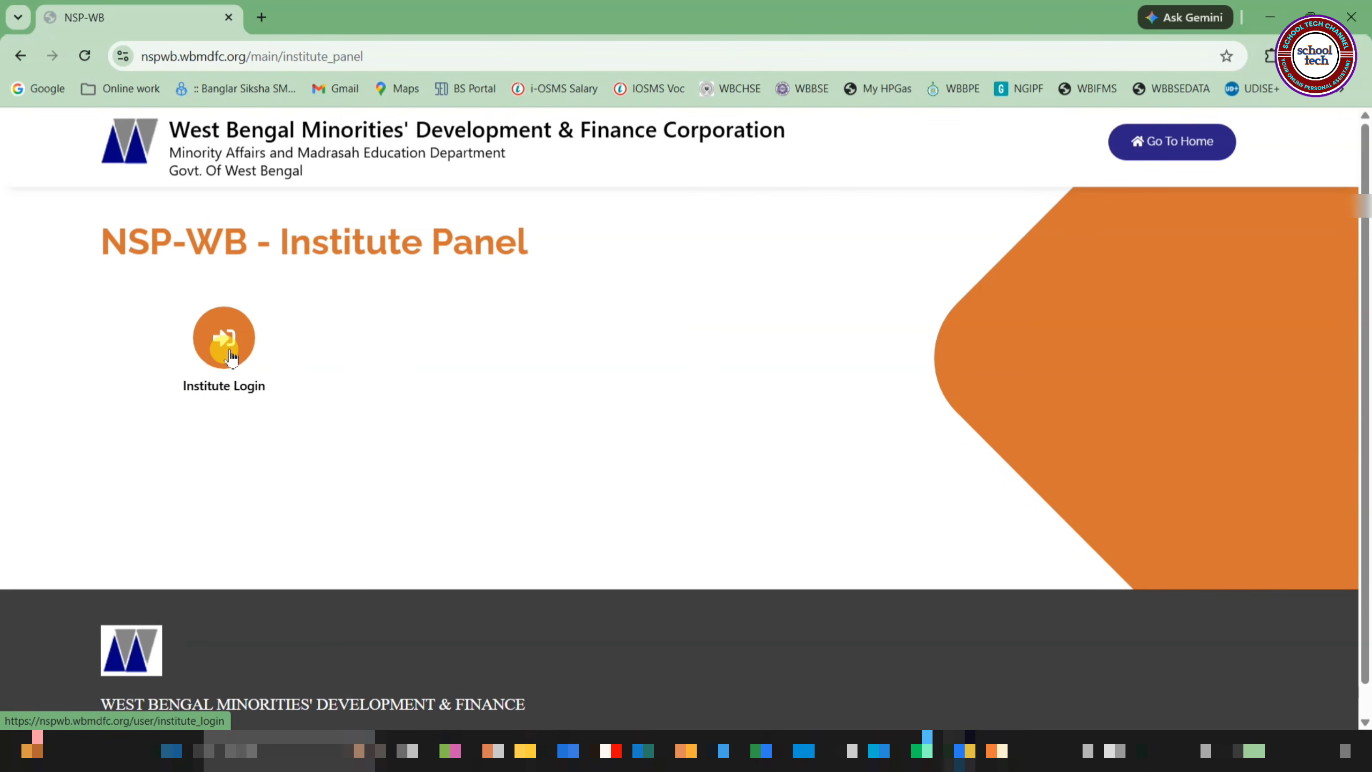
pyautogui.click(231, 355)
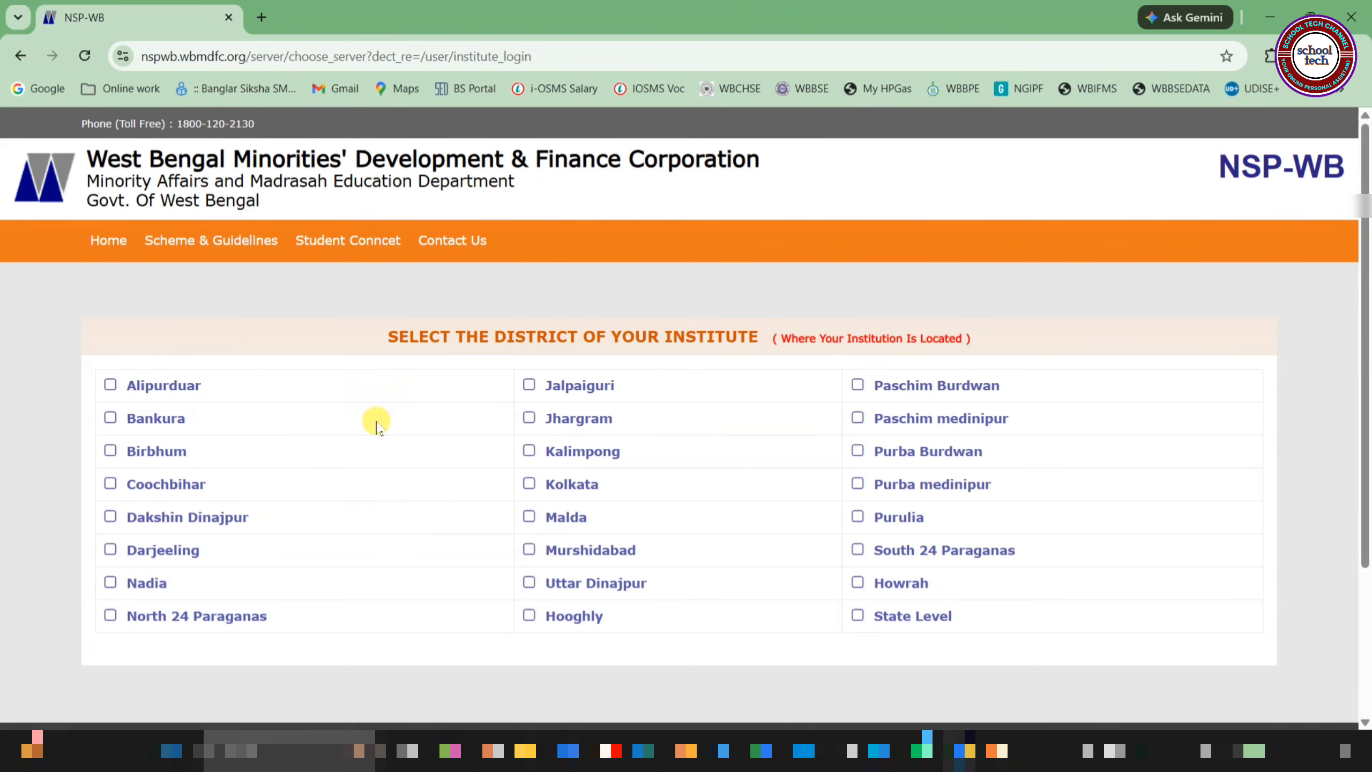
pyautogui.click(909, 520)
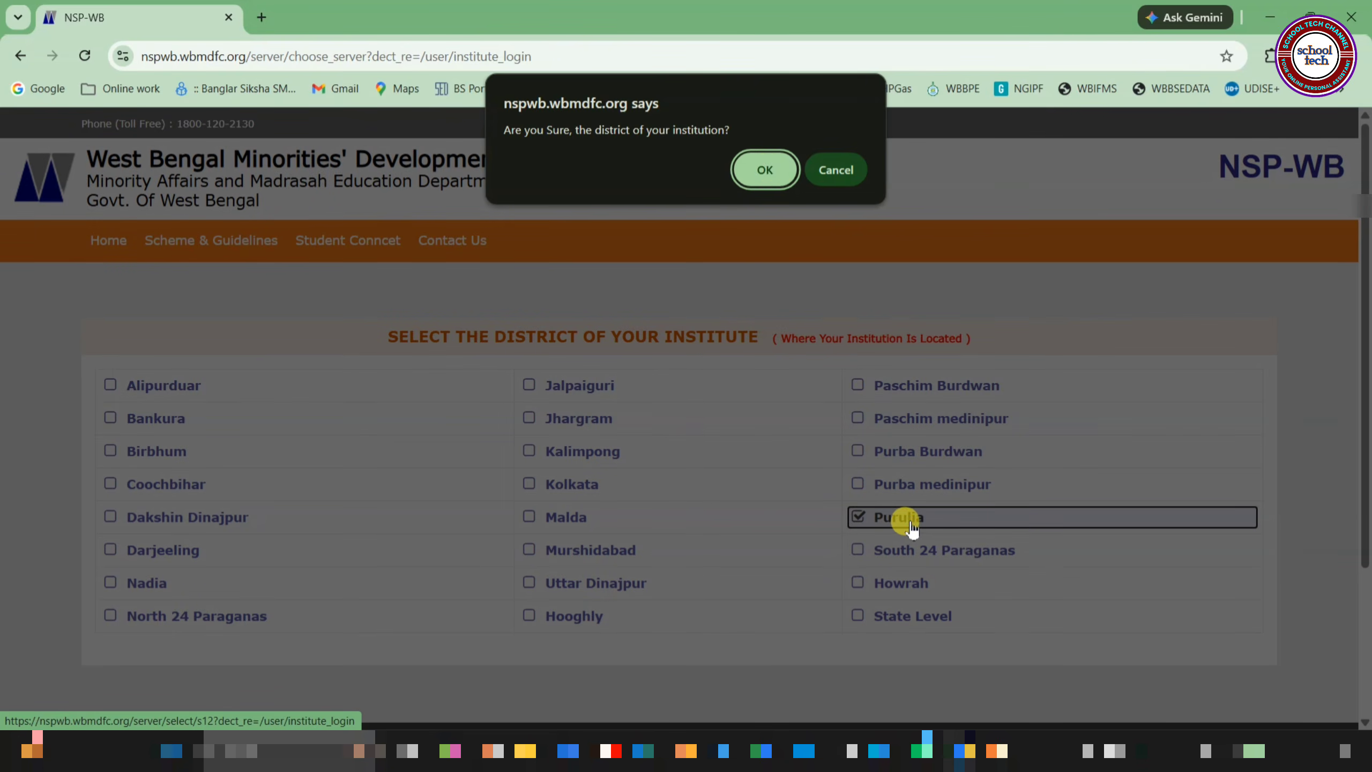
pyautogui.click(766, 169)
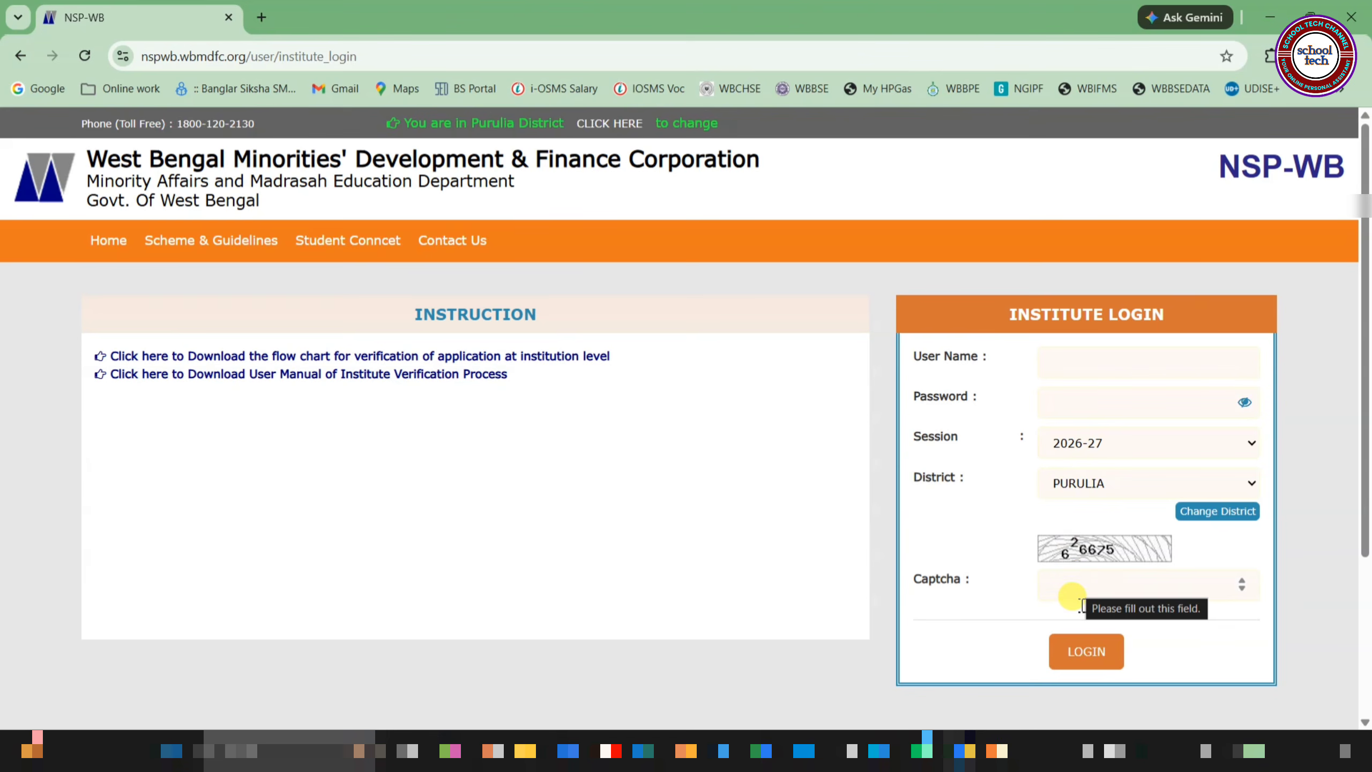
pyautogui.click(1082, 639)
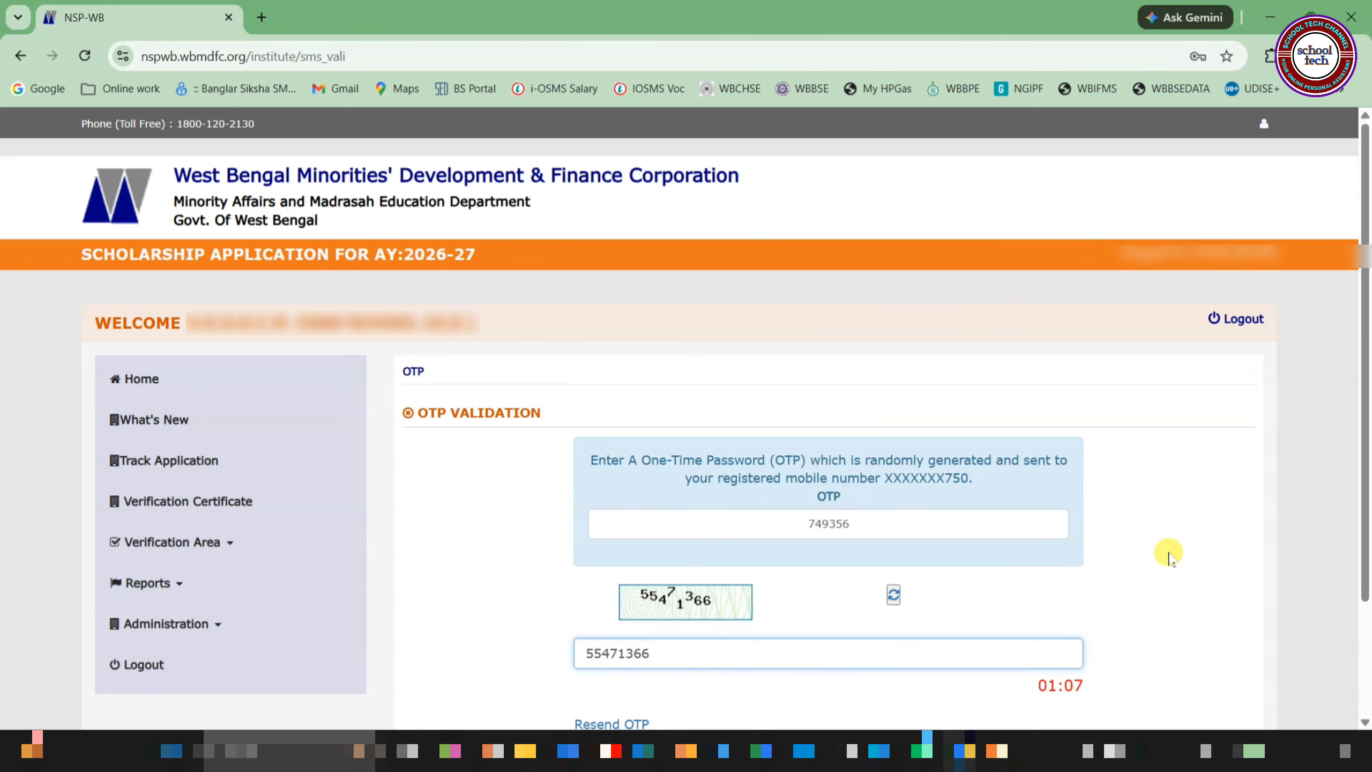
pyautogui.scroll(-2, 1011, 576)
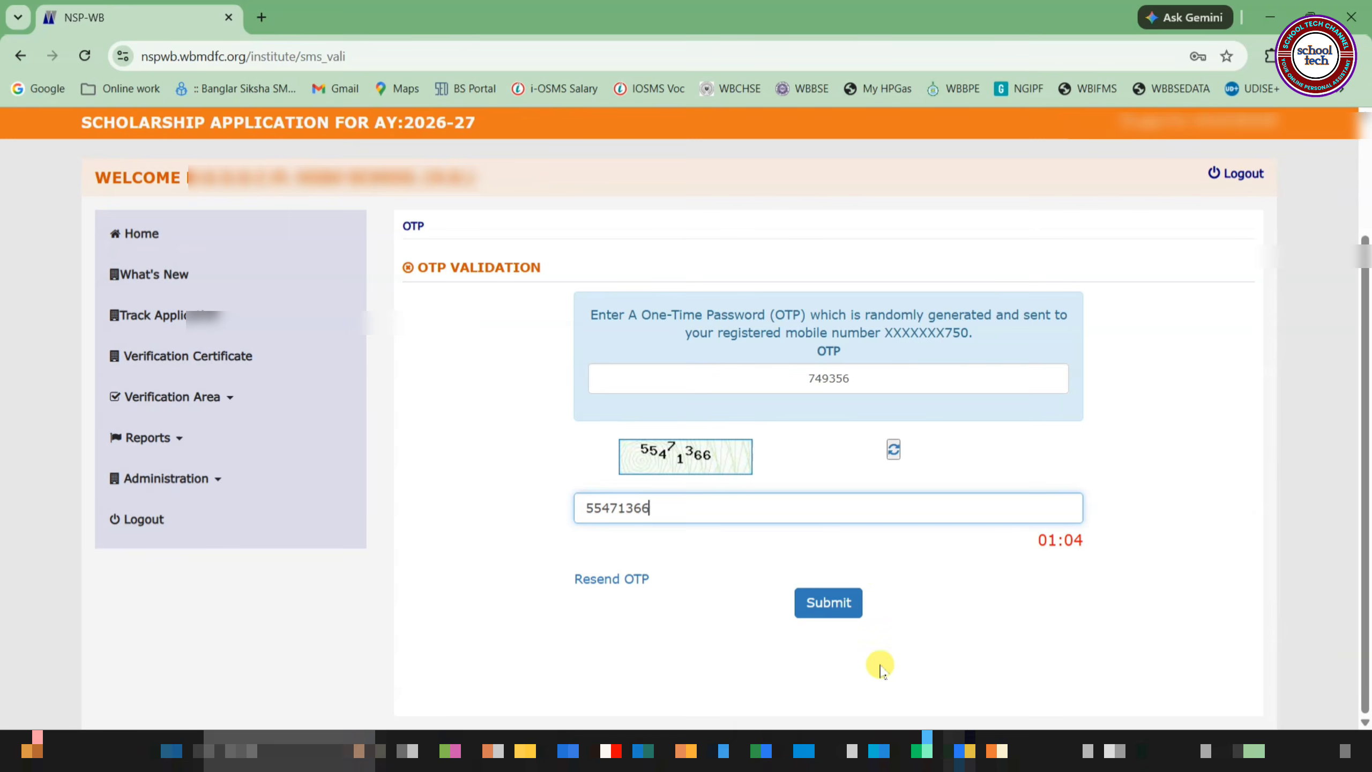
# Submit the OTP and scroll the 2026-27 profile form to the student-count fields
pyautogui.click(830, 614)
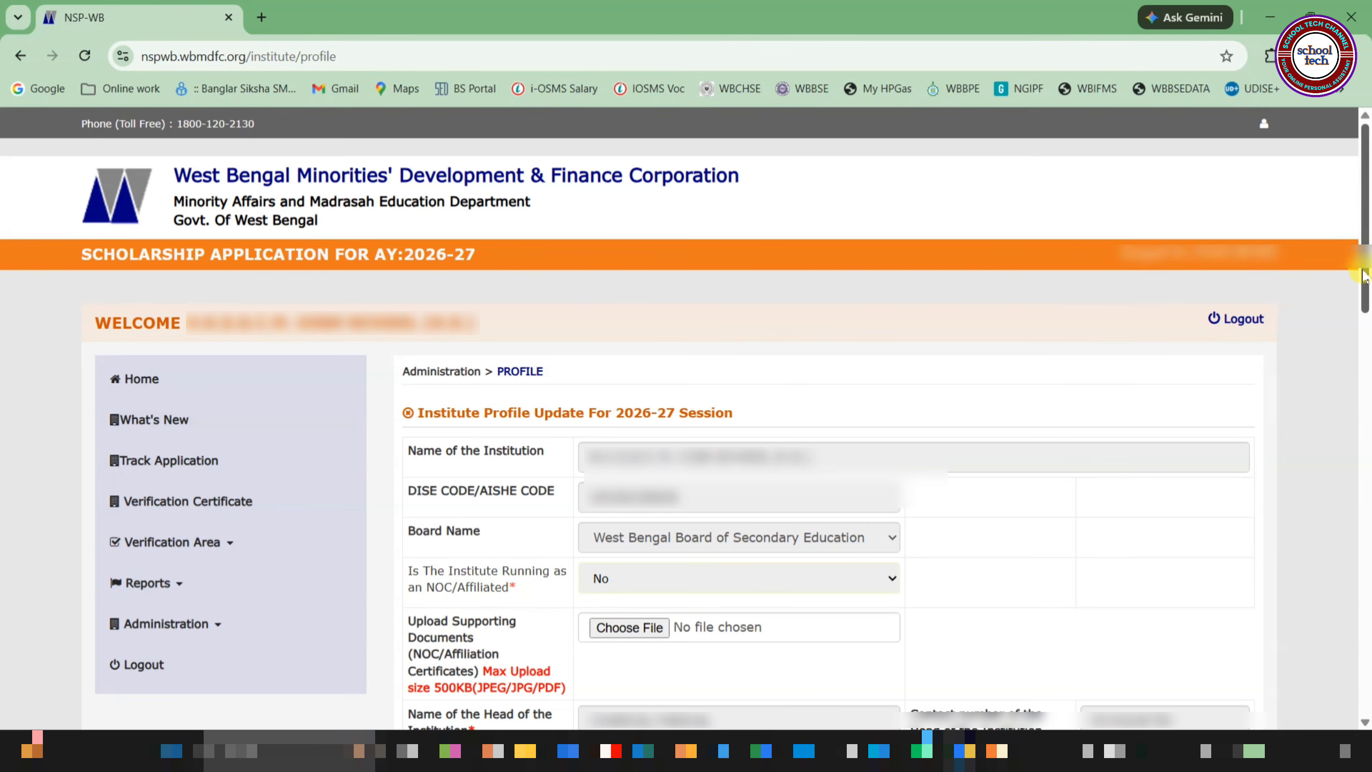
pyautogui.scroll(-5, 1363, 276)
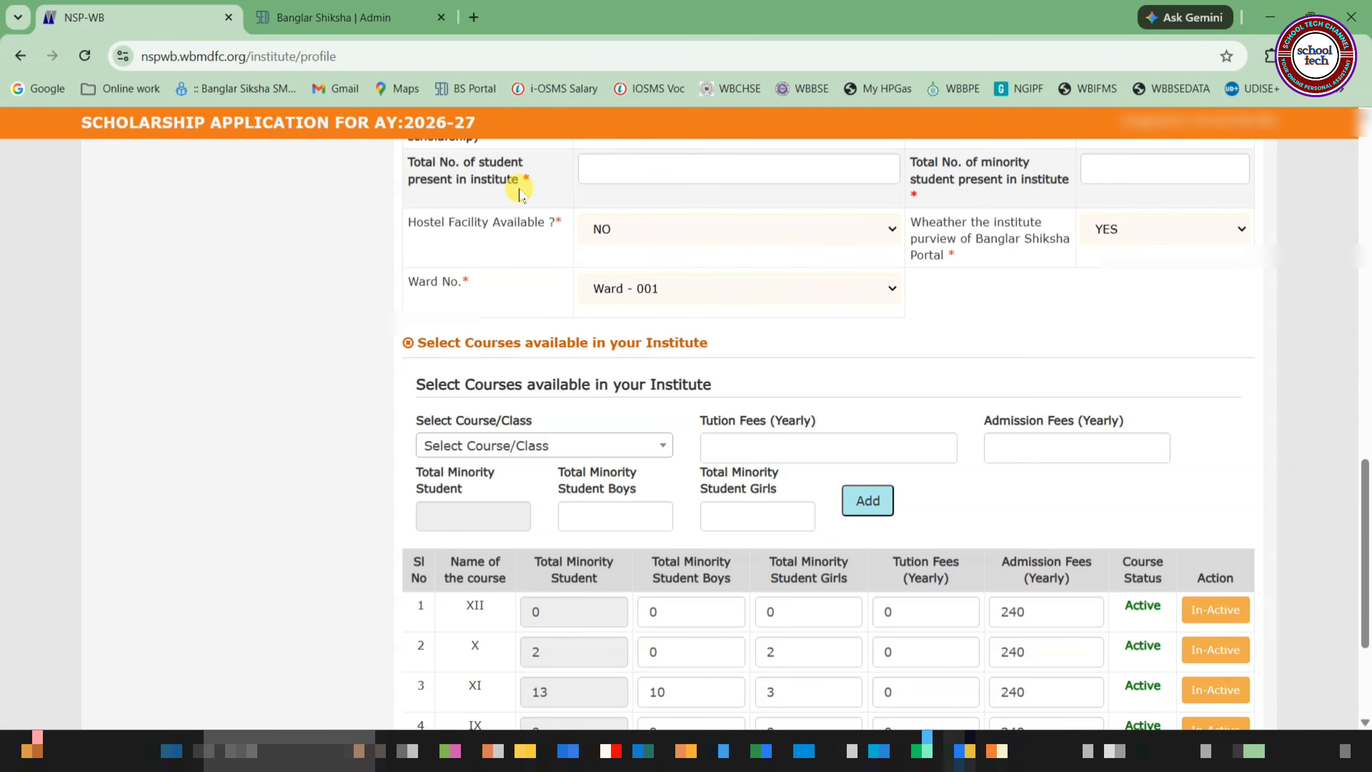
# Enter 2205 total students and 41 minority students, keeping hostel NO and Ward - 001
pyautogui.click(682, 177)
pyautogui.write('2205')
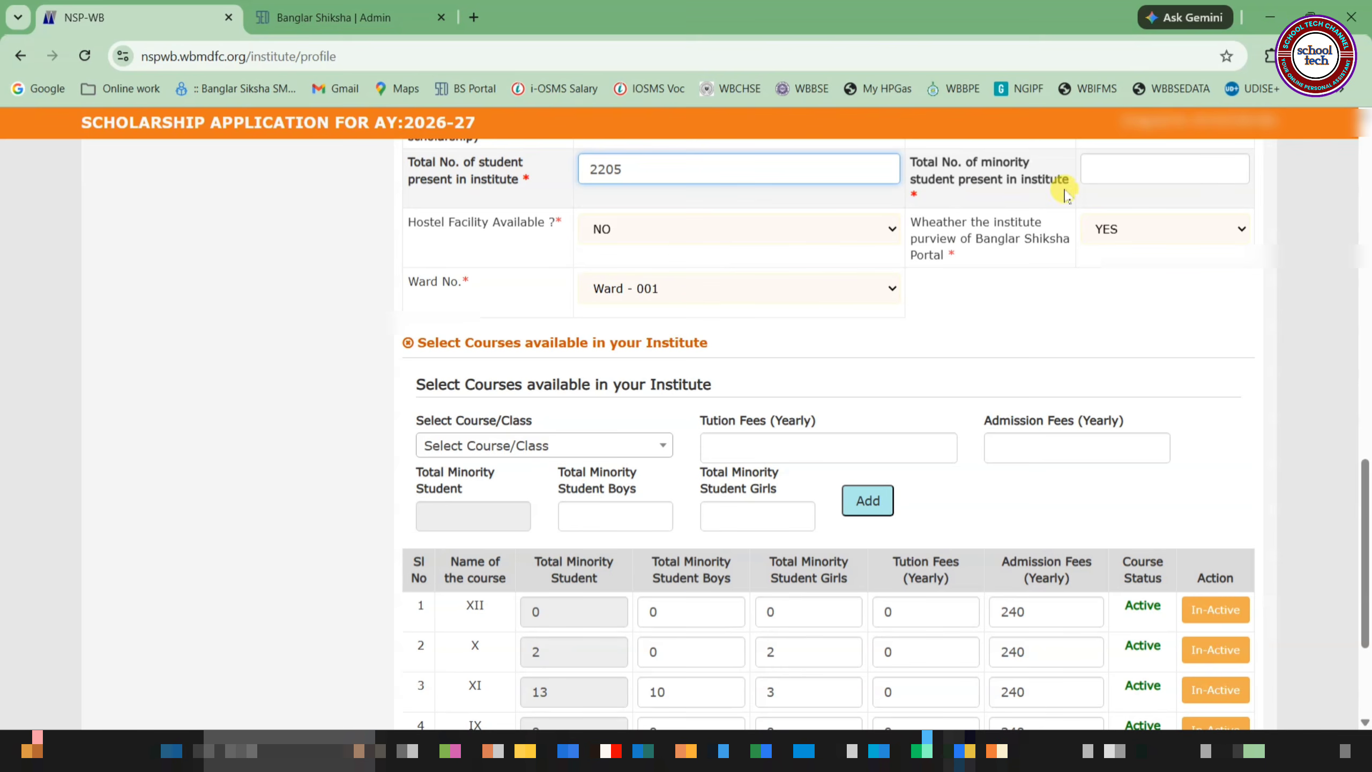
pyautogui.click(1155, 172)
pyautogui.write('41')
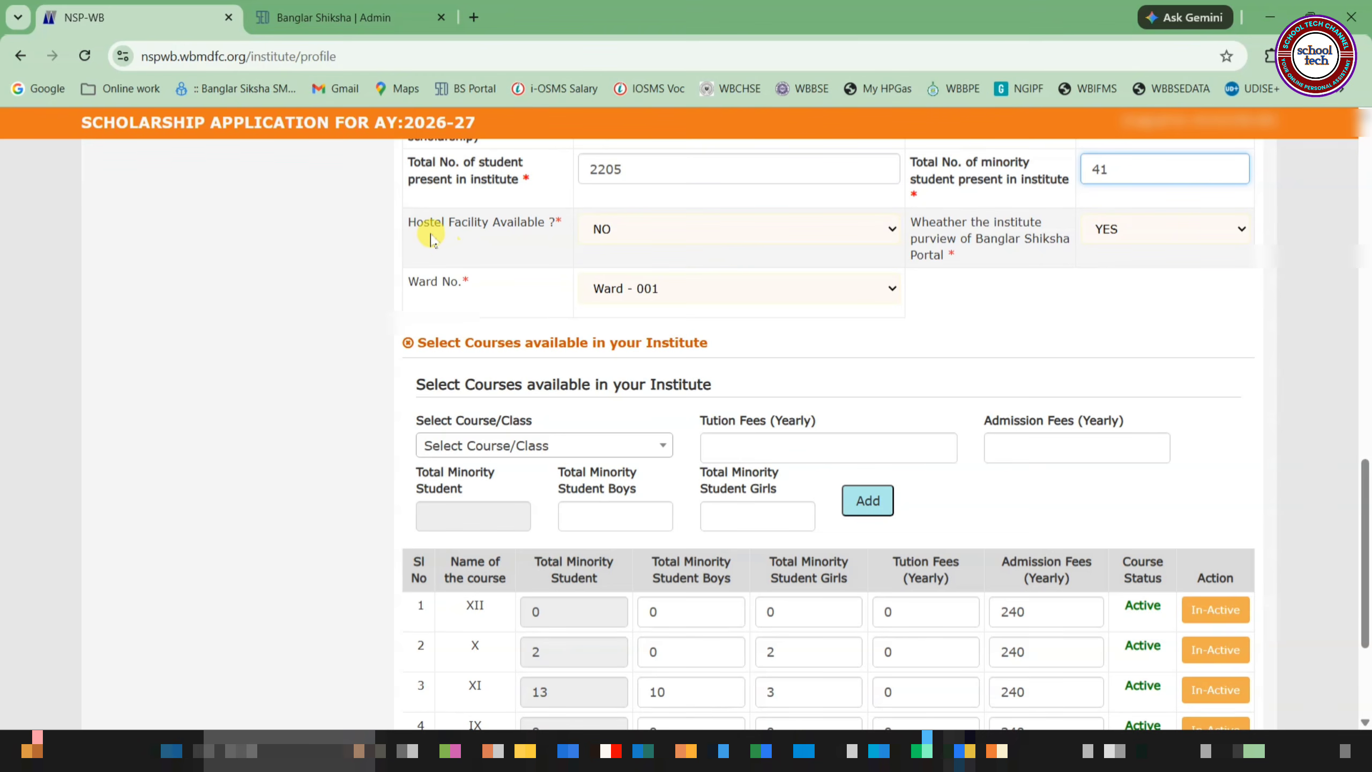
pyautogui.click(643, 229)
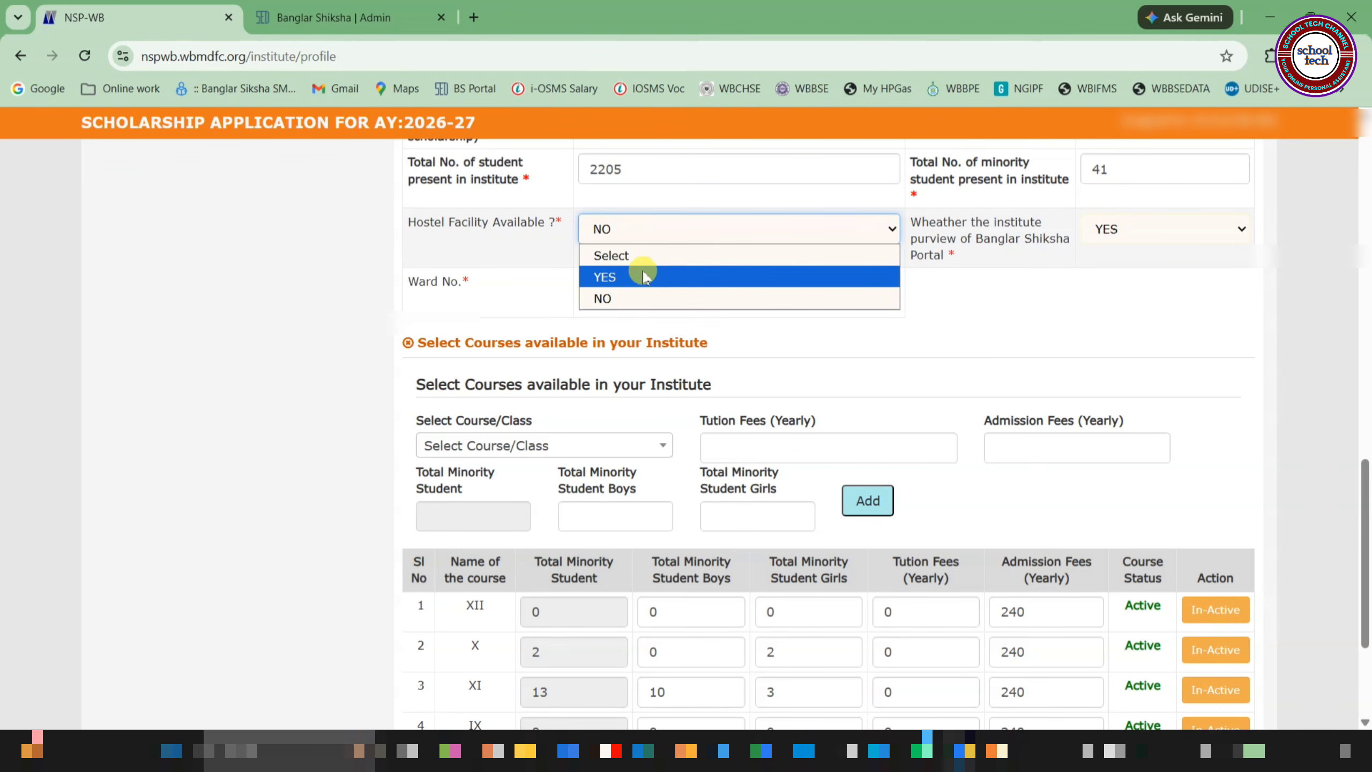
pyautogui.click(535, 265)
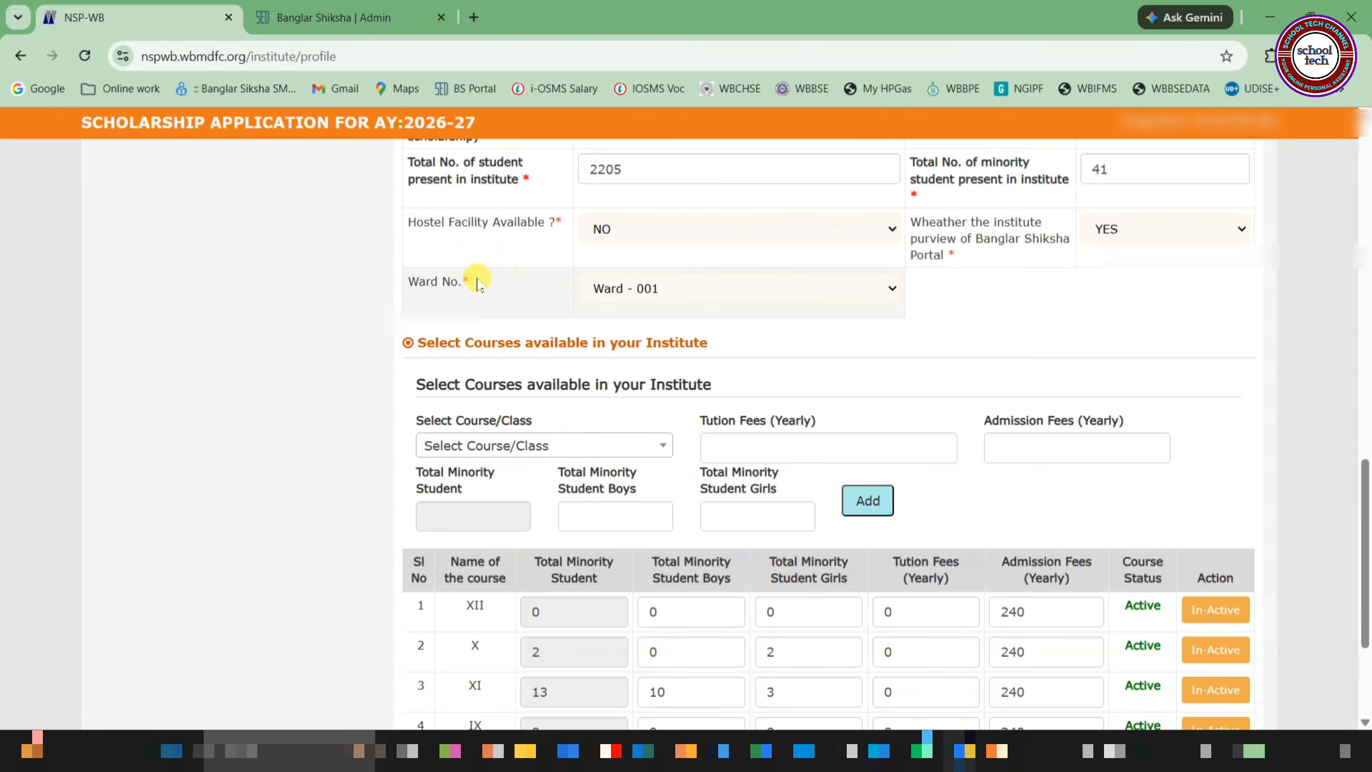
pyautogui.click(790, 295)
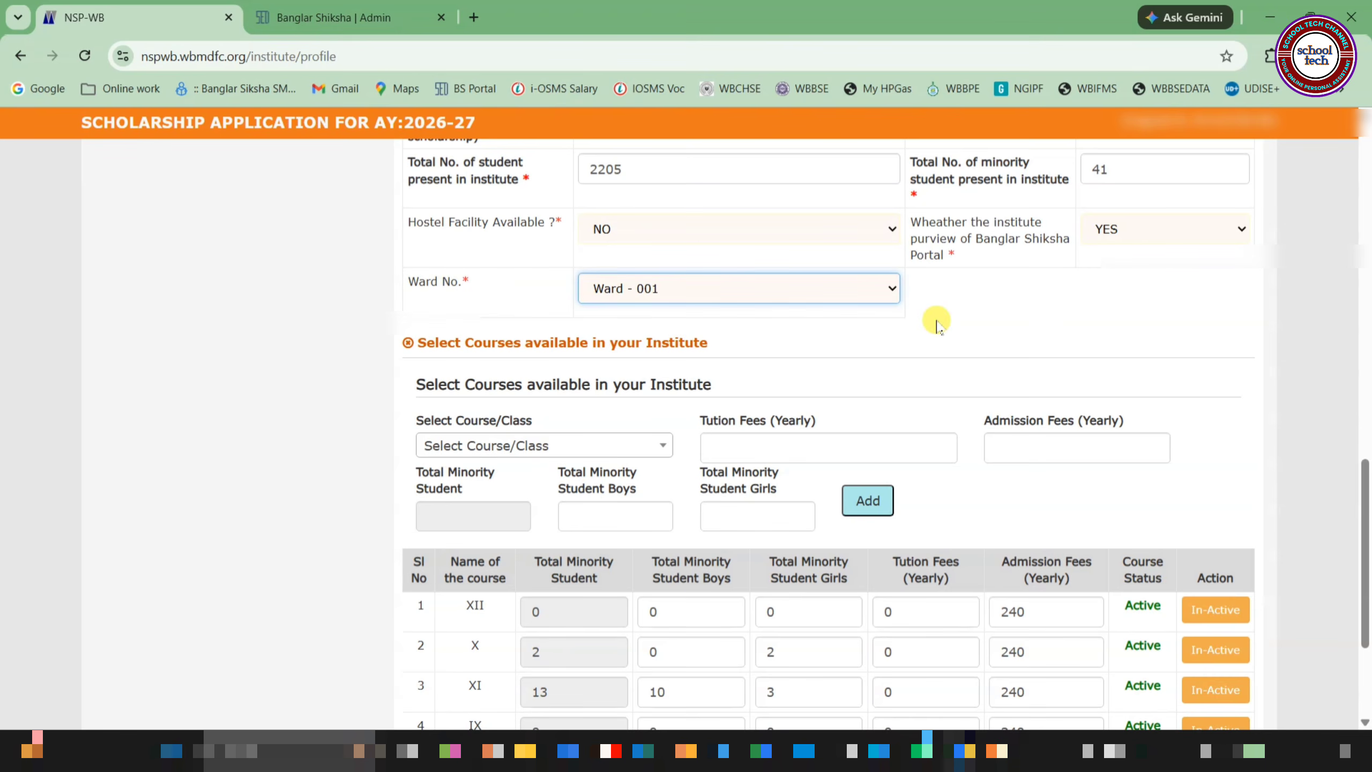
pyautogui.scroll(-3, 937, 325)
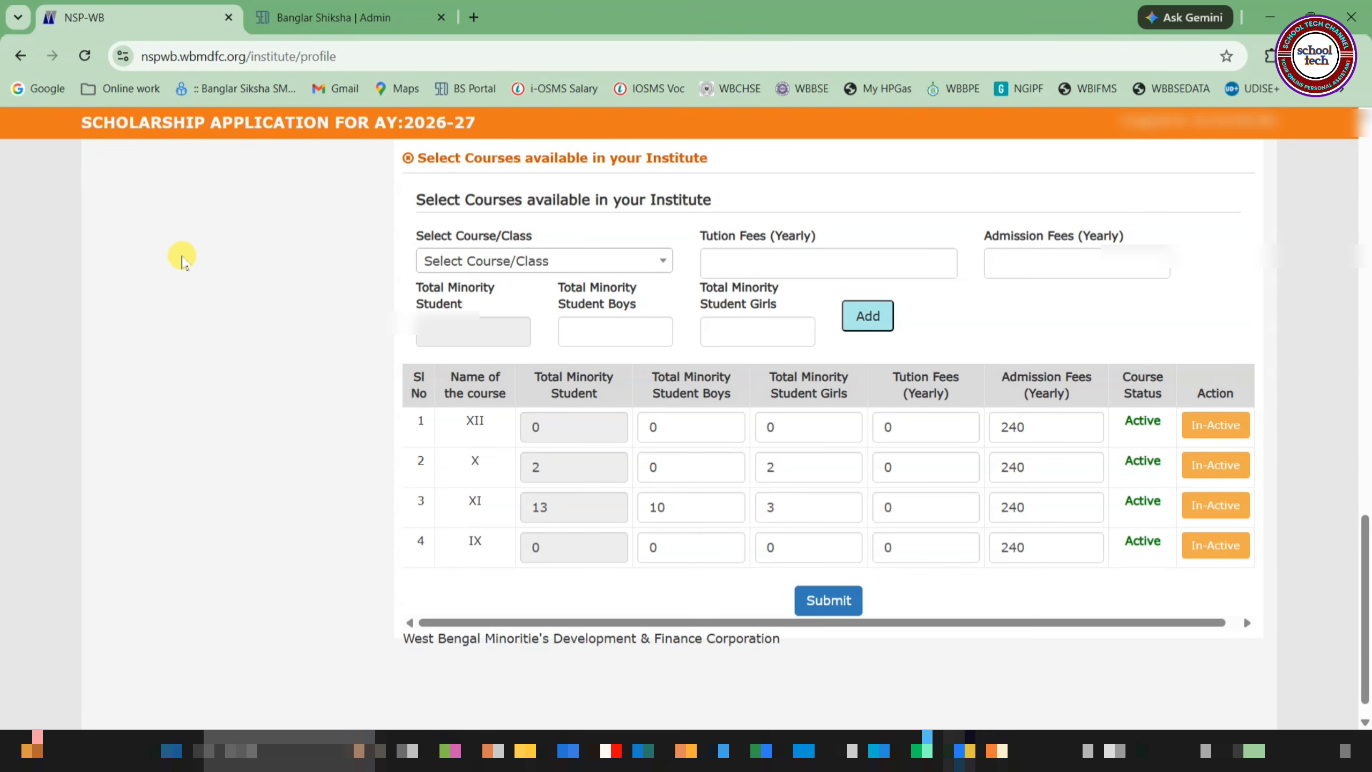
# Look through the Select Course/Class list of available courses and classes
pyautogui.click(476, 261)
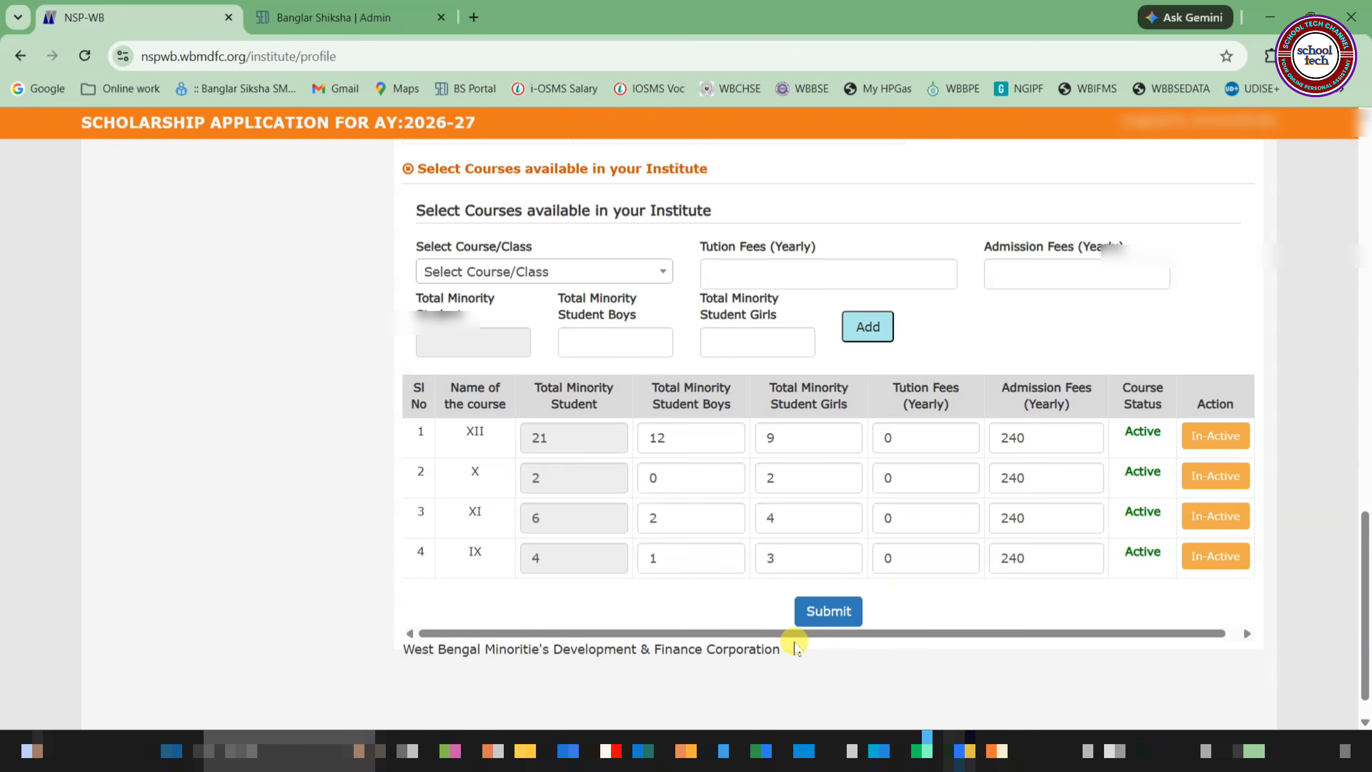
# Dismiss the count-mismatch warning and change the minority student total from 41 to 33
pyautogui.click(827, 616)
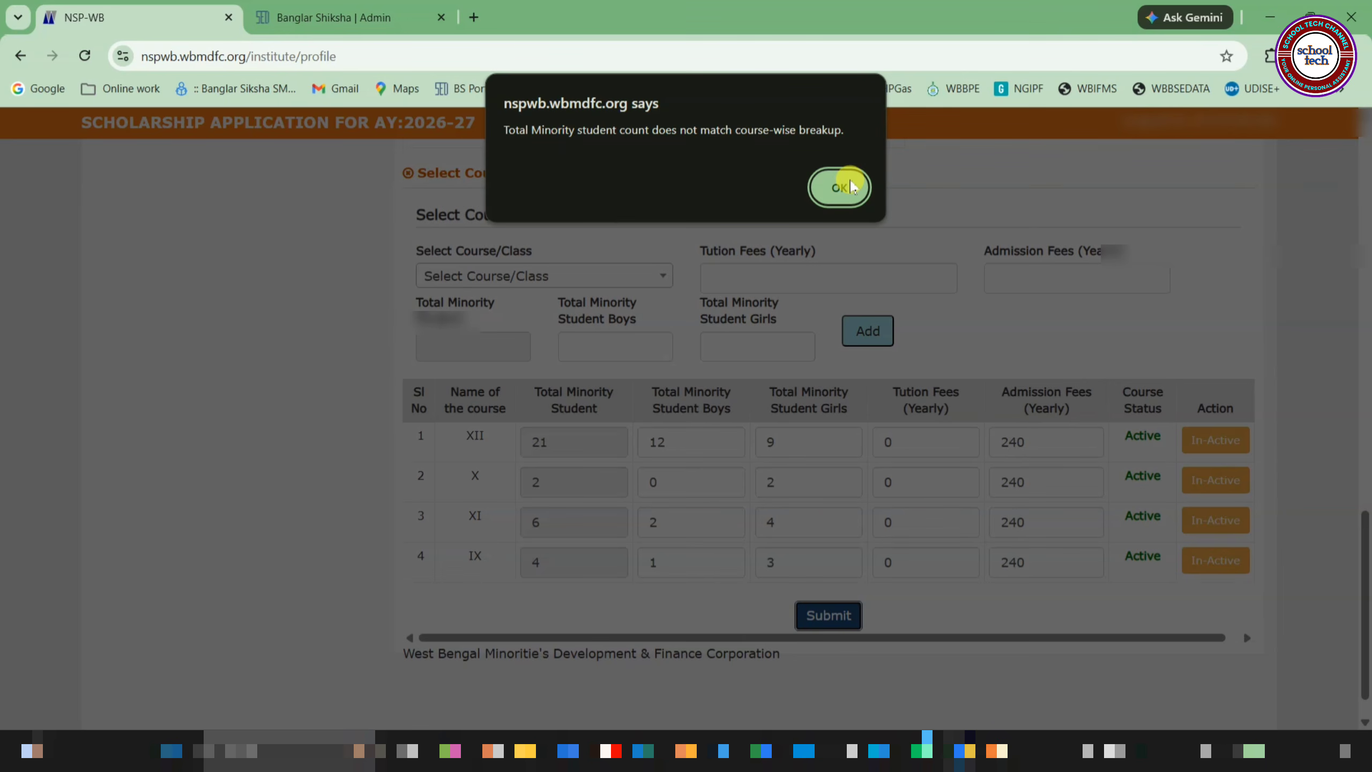
pyautogui.click(851, 187)
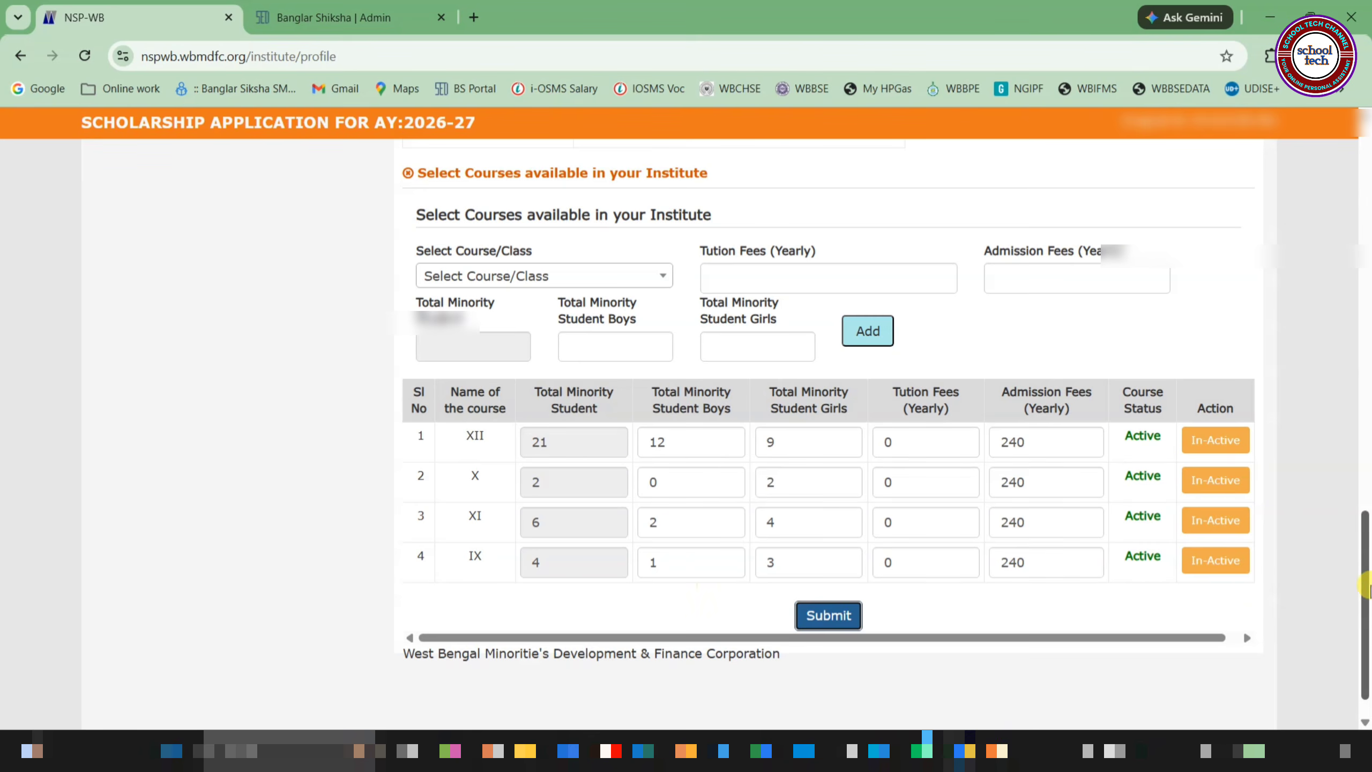
pyautogui.moveTo(1365, 608); pyautogui.dragTo(1367, 549)
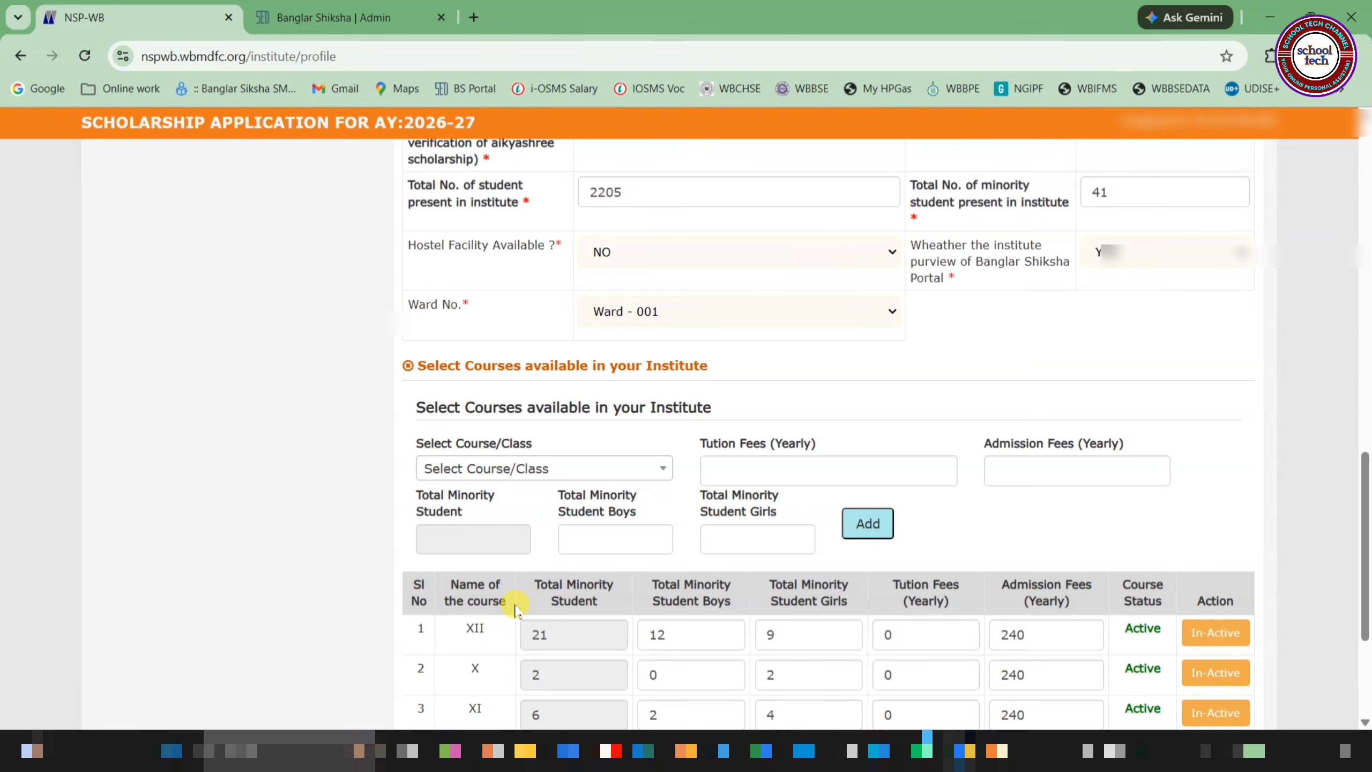
pyautogui.doubleClick(1140, 195)
pyautogui.write('33')
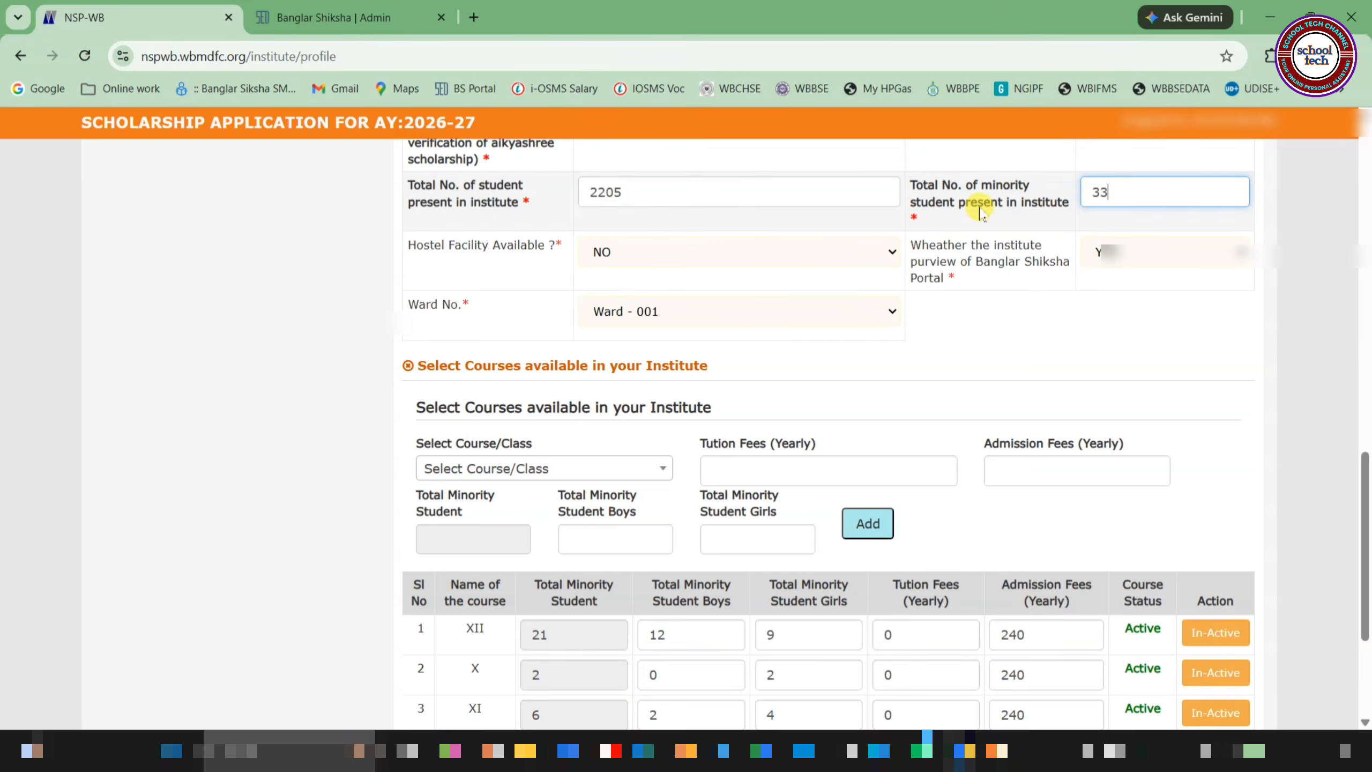
pyautogui.moveTo(1365, 555); pyautogui.dragTo(1366, 563)
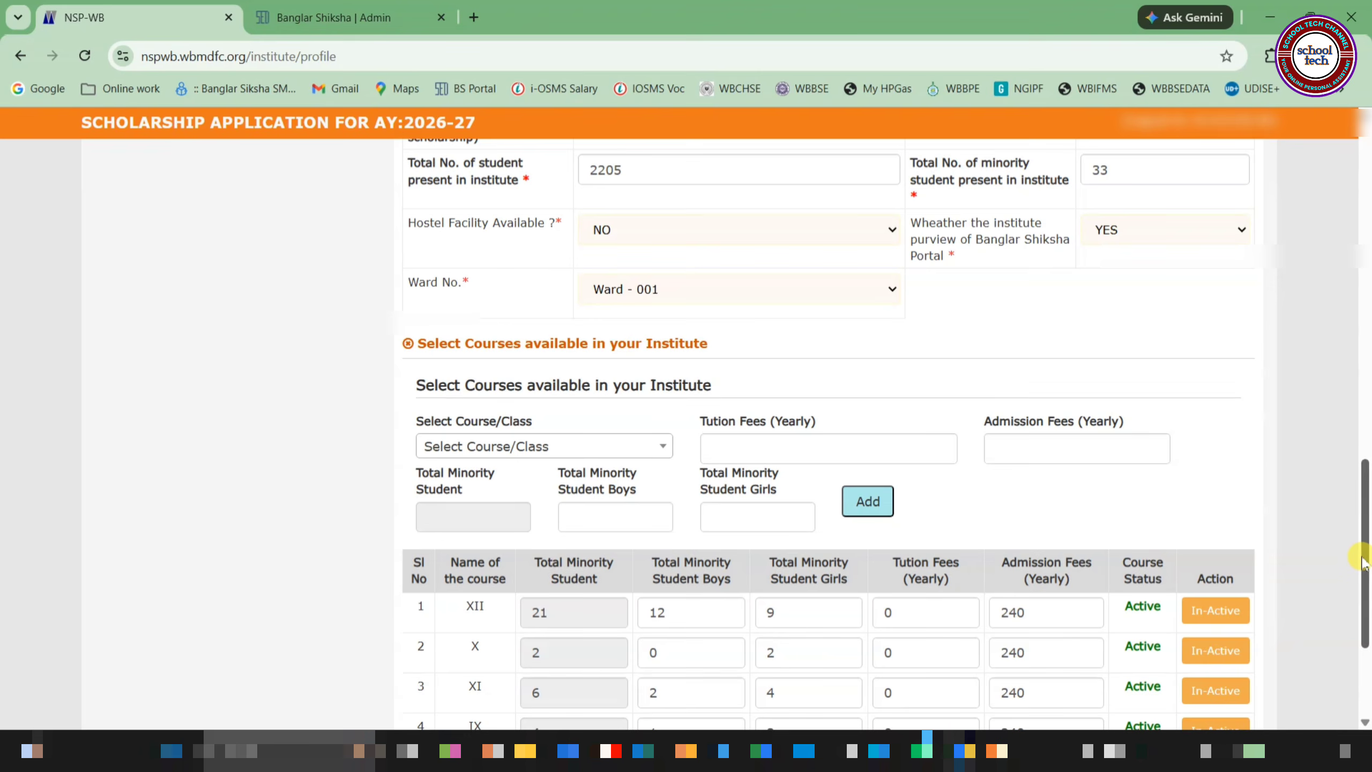
pyautogui.scroll(-4, 723, 592)
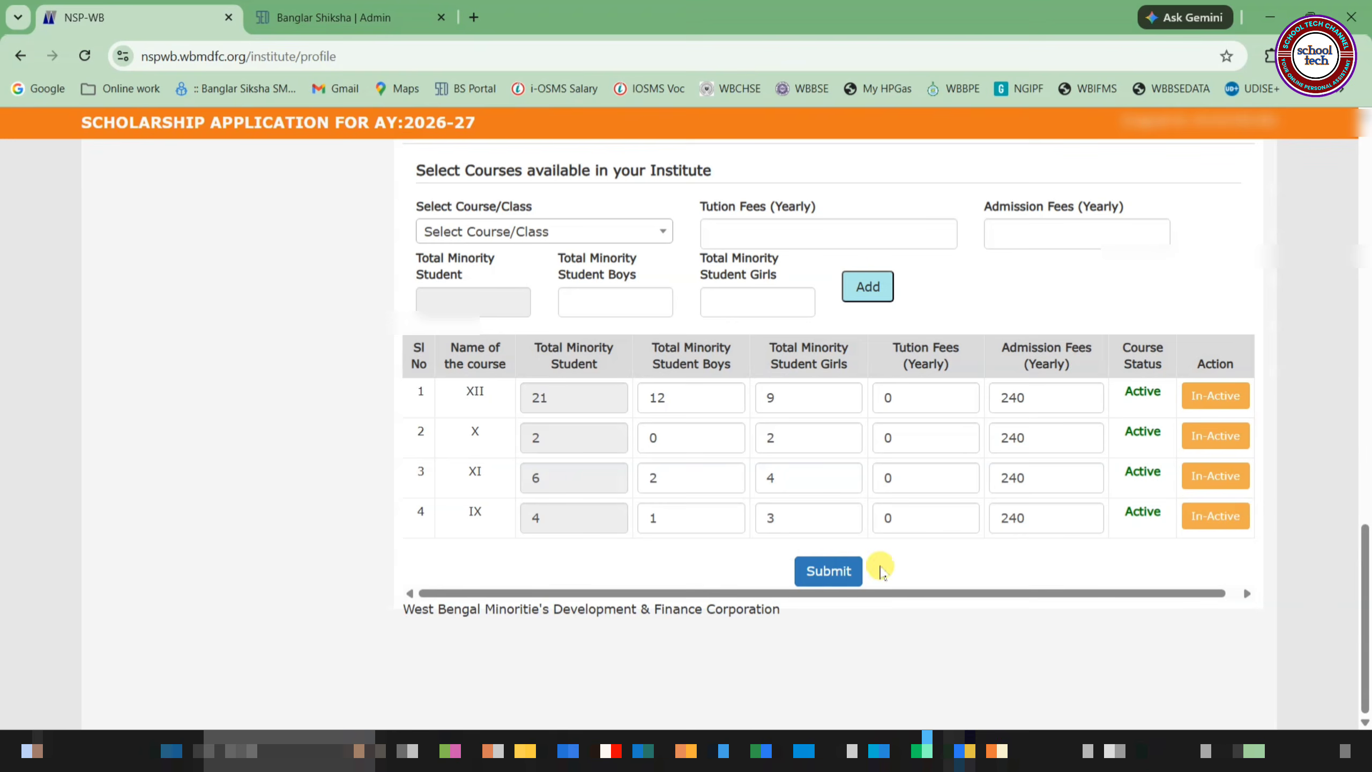
# Submit the corrected profile, confirm it with the OTP, and expand the Verification Area menu
pyautogui.click(822, 566)
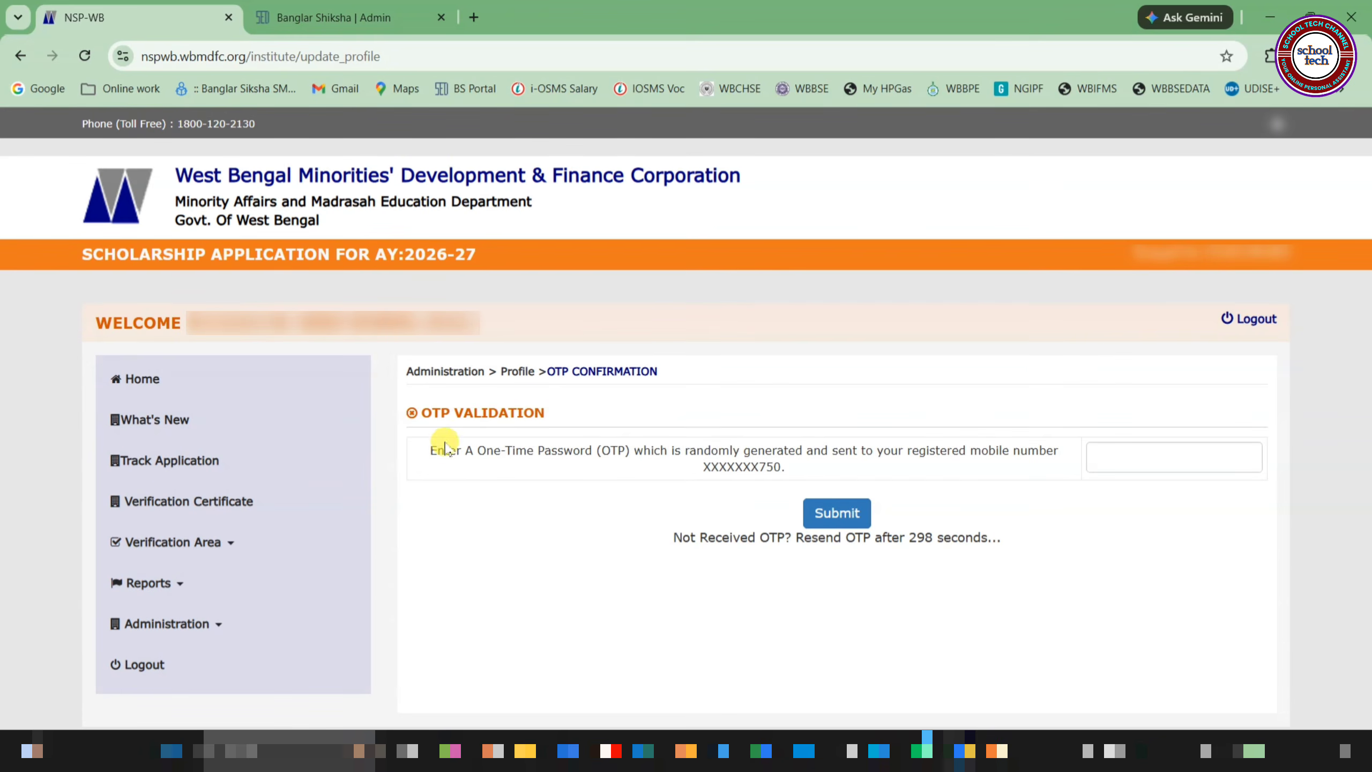
pyautogui.click(1155, 459)
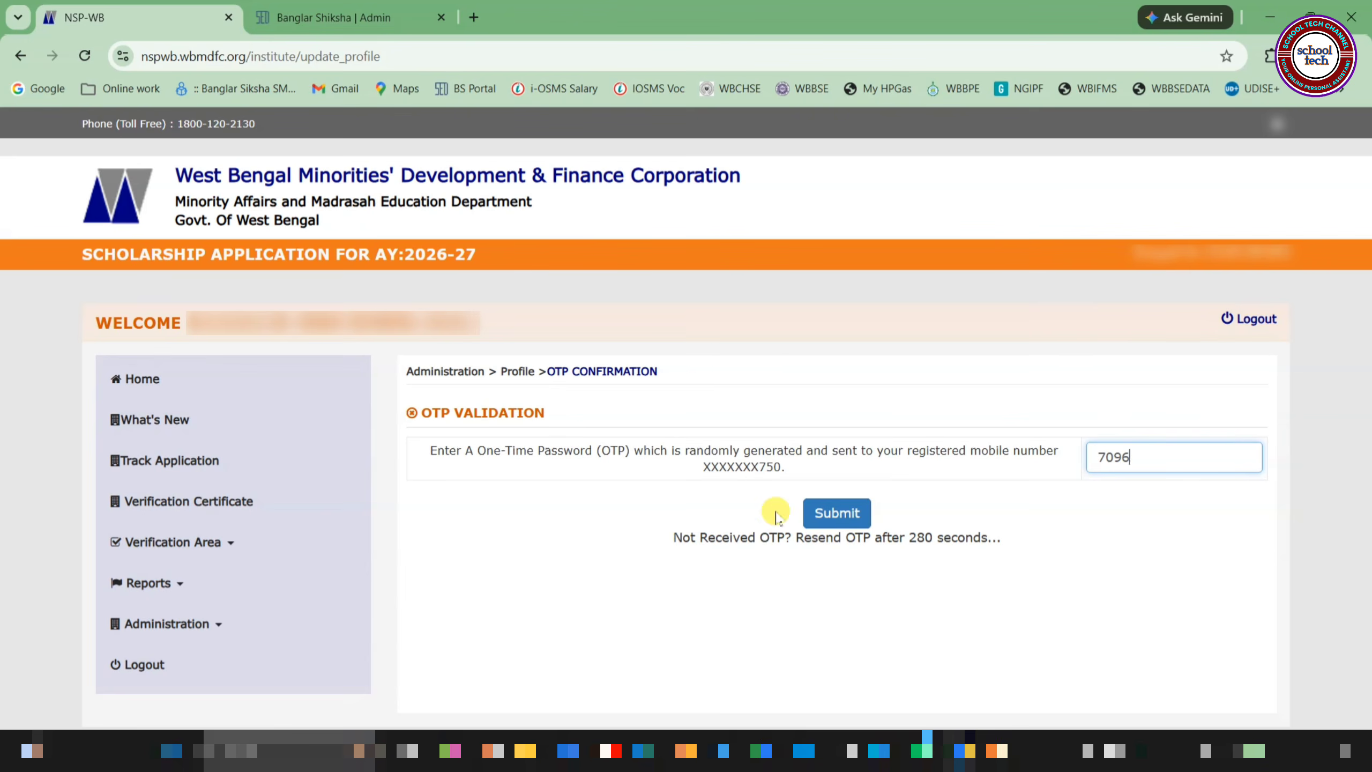
pyautogui.click(853, 516)
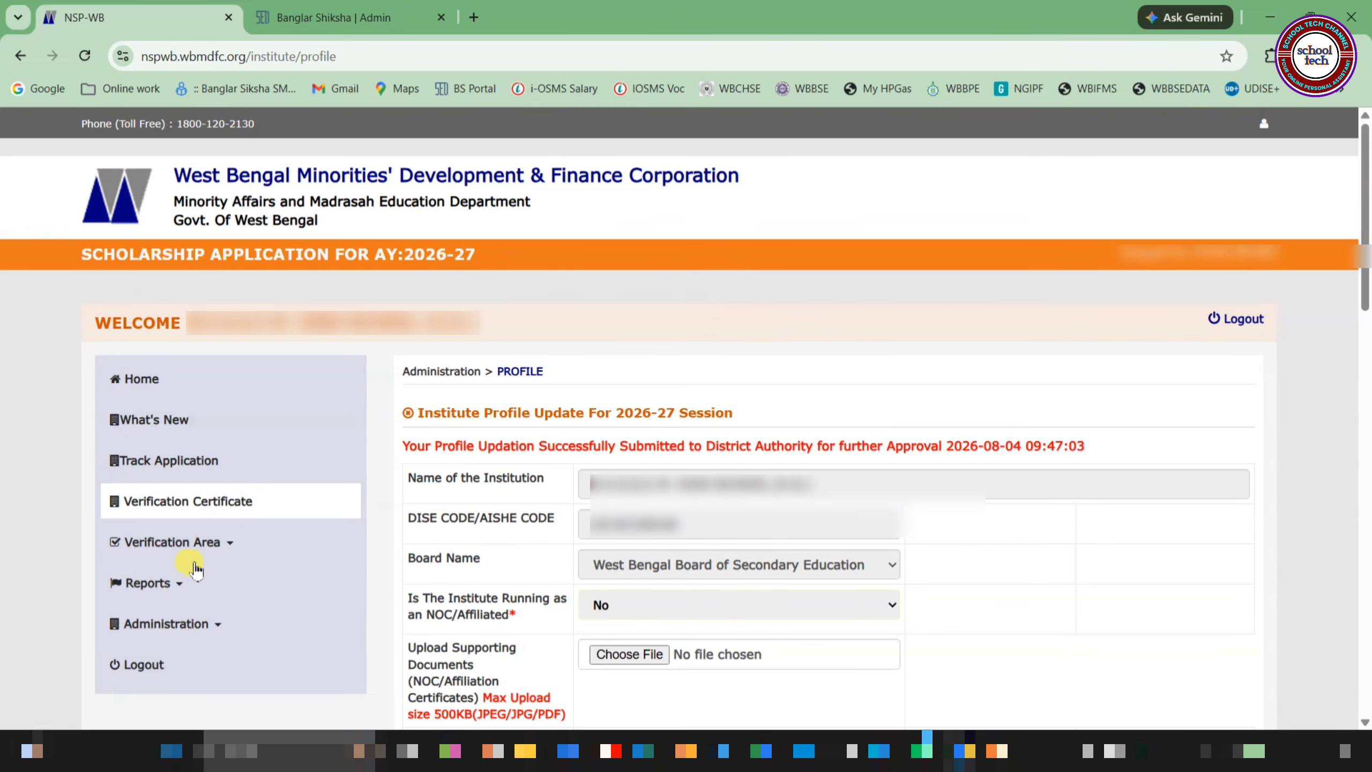
pyautogui.click(227, 546)
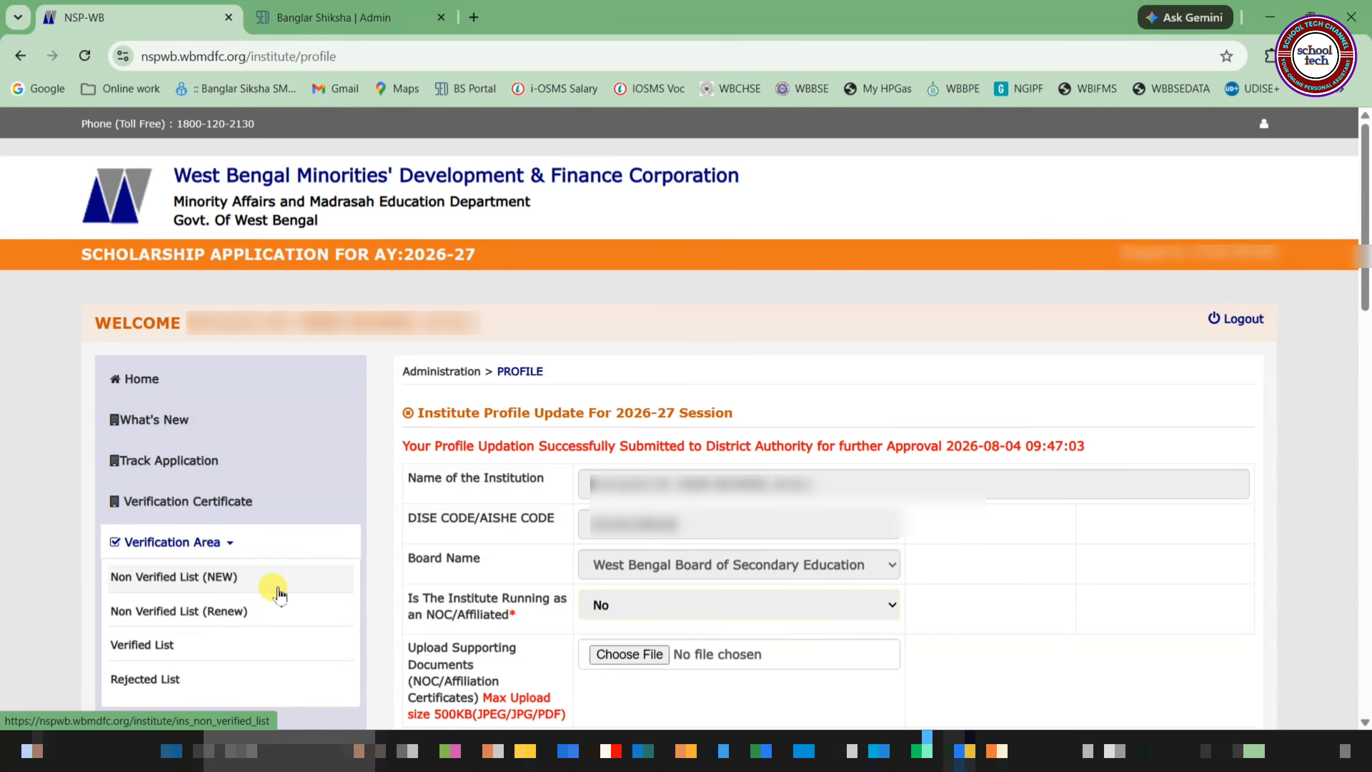